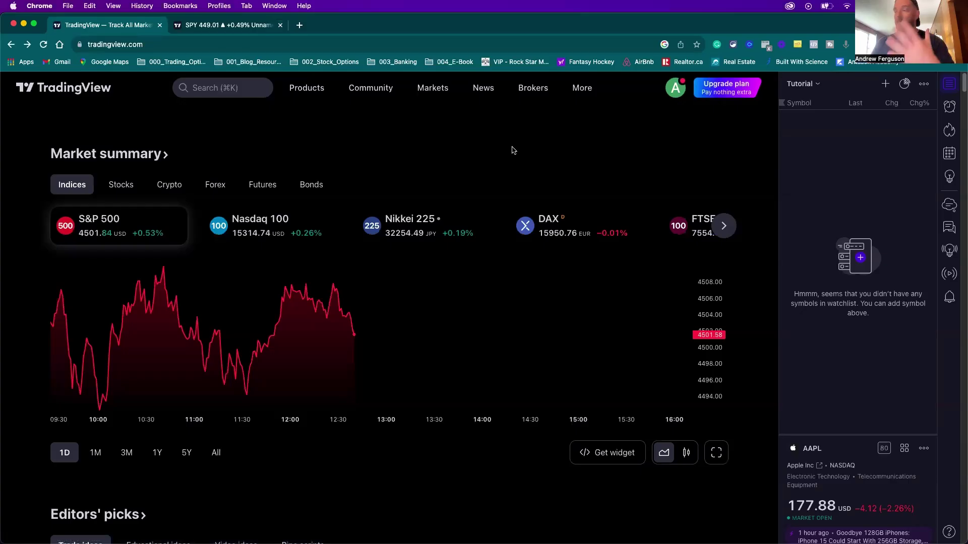
- Open Account and Billing settings to view the Annual Pro plan and extra data subscriptions
{"action": "left_click", "coordinate": [324, 43]}
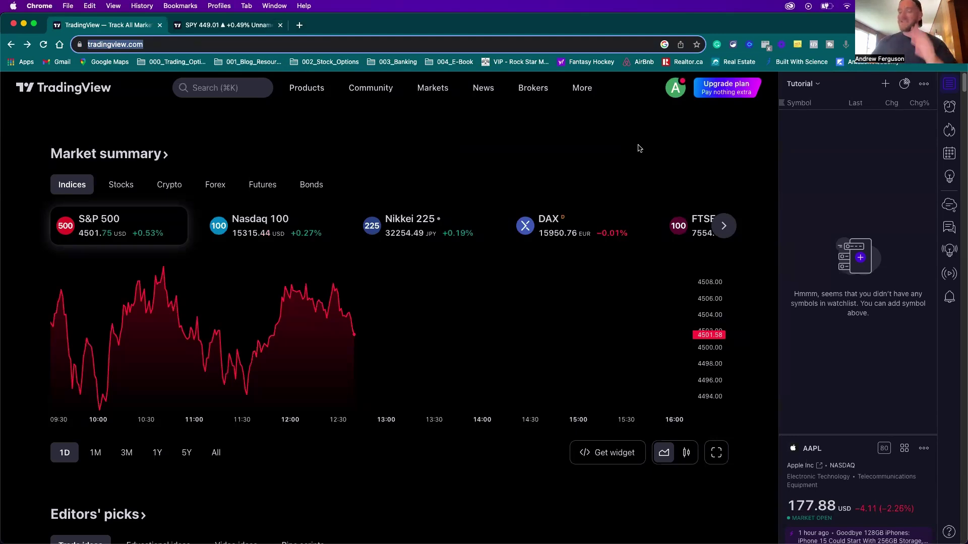
{"action": "left_click", "coordinate": [674, 91]}
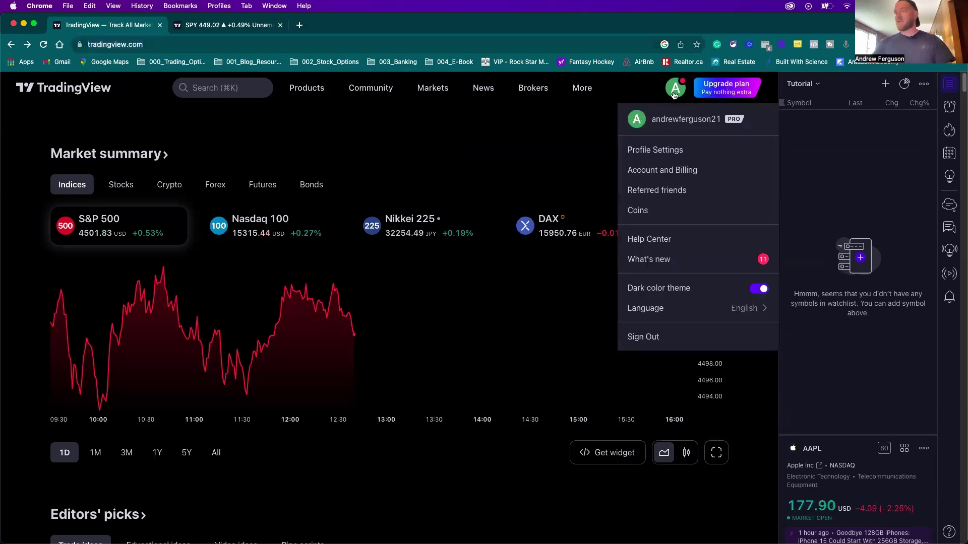
{"action": "left_click", "coordinate": [650, 170]}
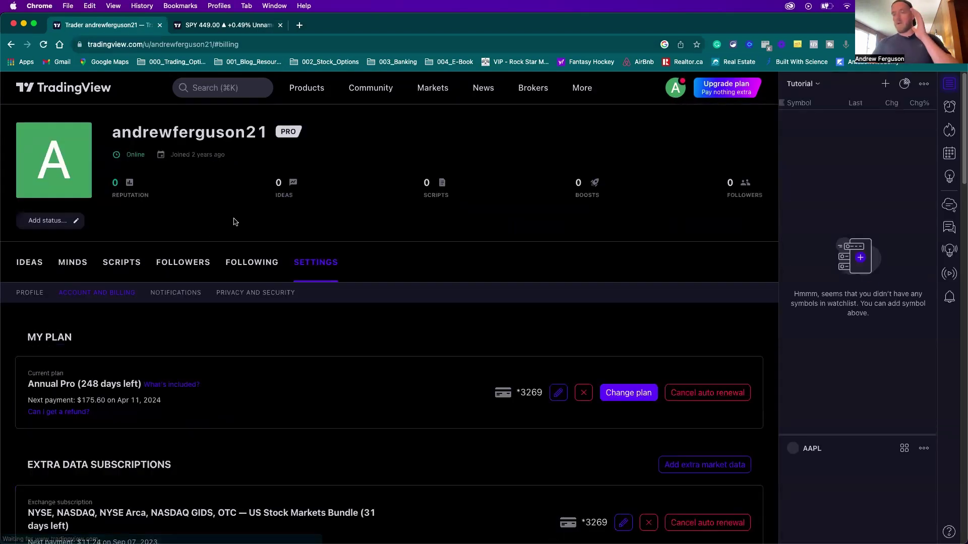
{"action": "scroll", "coordinate": [244, 355], "scroll_direction": "down", "scroll_amount": 2}
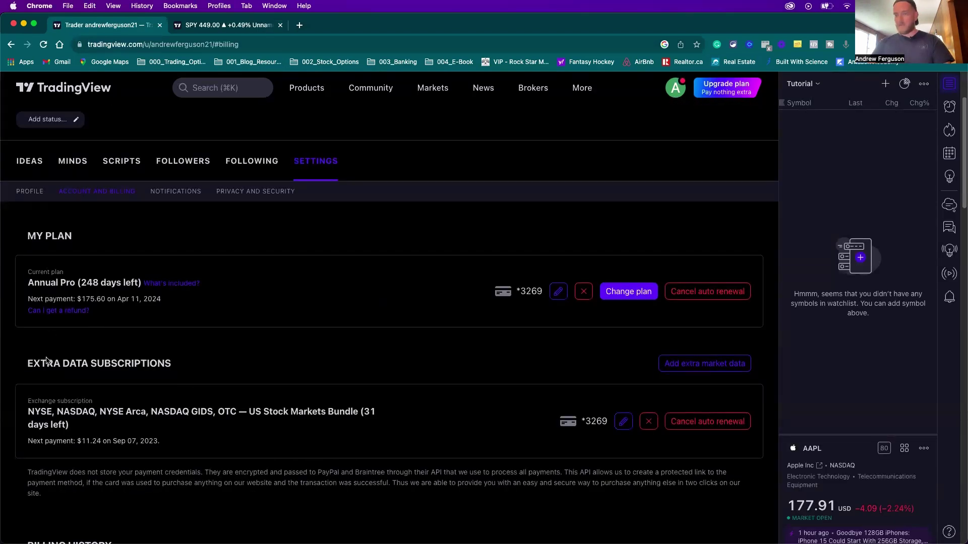
{"action": "left_click_drag", "start_coordinate": [172, 366], "coordinate": [36, 367]}
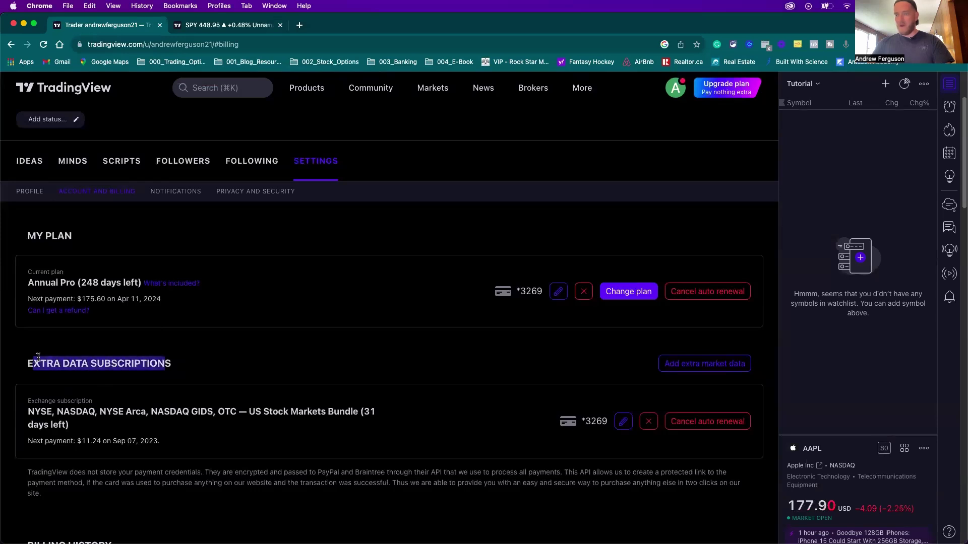
{"action": "left_click", "coordinate": [291, 372]}
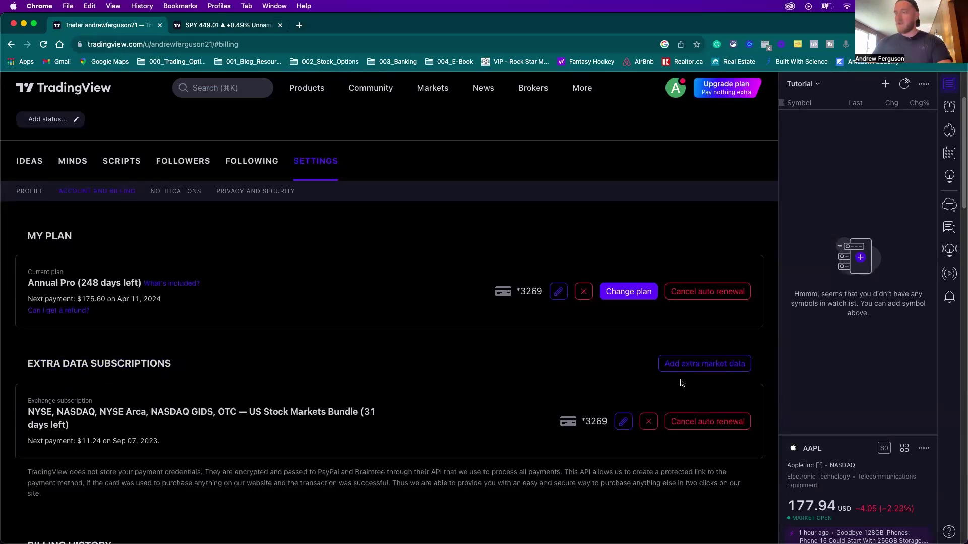
- Browse the available packages on the Add extra market data screen
{"action": "left_click", "coordinate": [714, 370]}
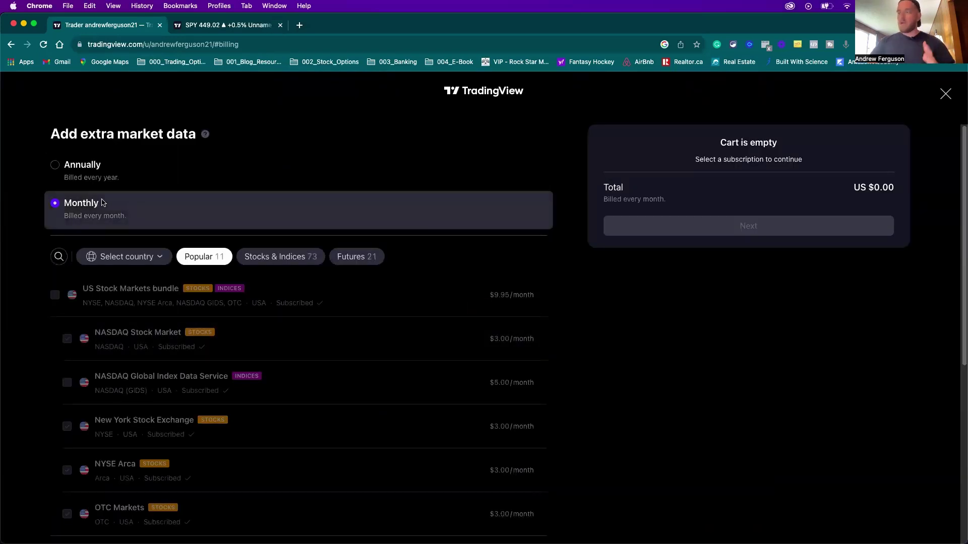
{"action": "scroll", "coordinate": [285, 228], "scroll_direction": "down", "scroll_amount": 3}
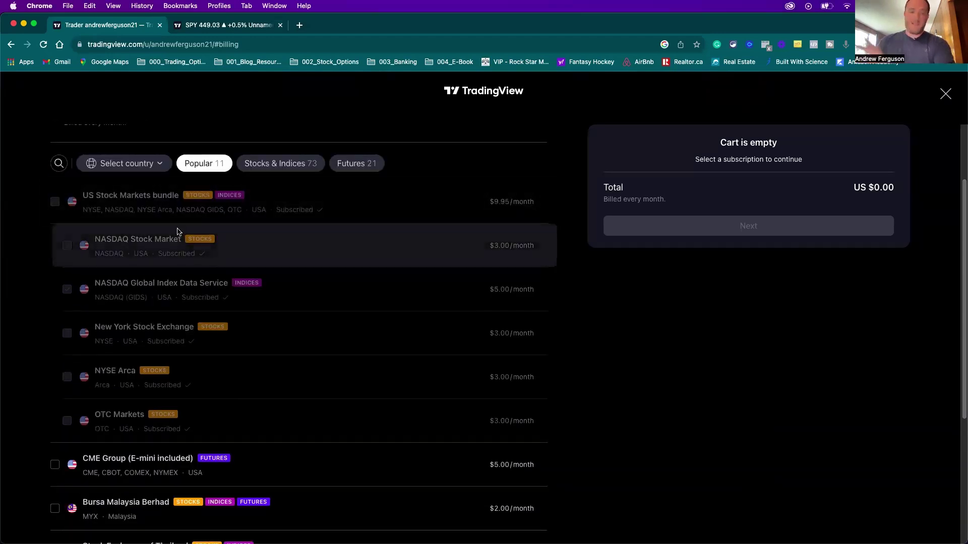
{"action": "mouse_move", "coordinate": [136, 198]}
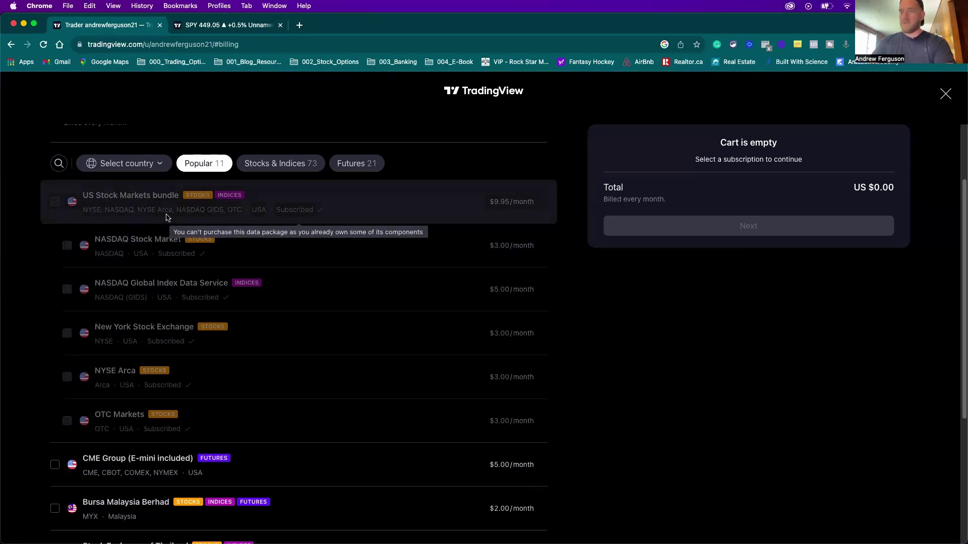
{"action": "scroll", "coordinate": [252, 216], "scroll_direction": "down", "scroll_amount": 2}
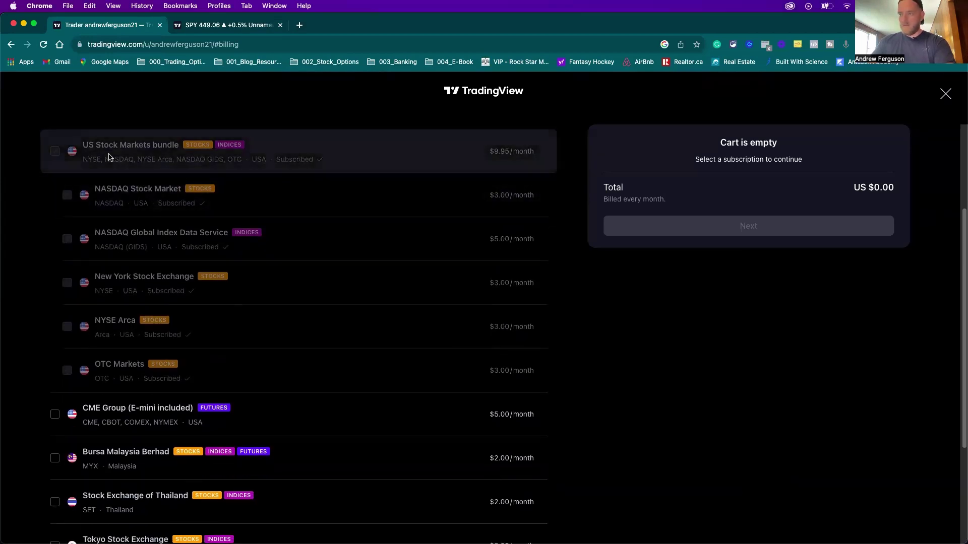
{"action": "scroll", "coordinate": [281, 226], "scroll_direction": "up", "scroll_amount": 1}
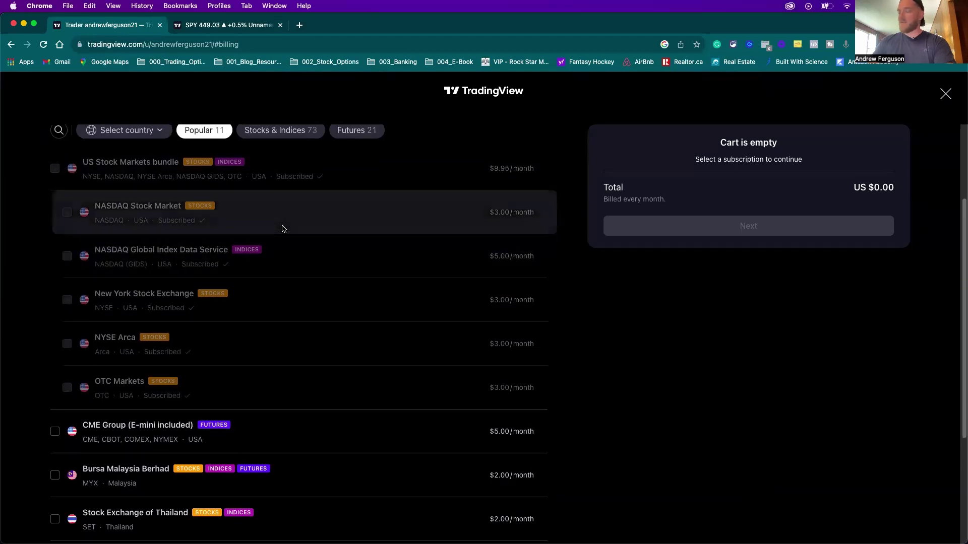
{"action": "scroll", "coordinate": [283, 228], "scroll_direction": "up", "scroll_amount": 5}
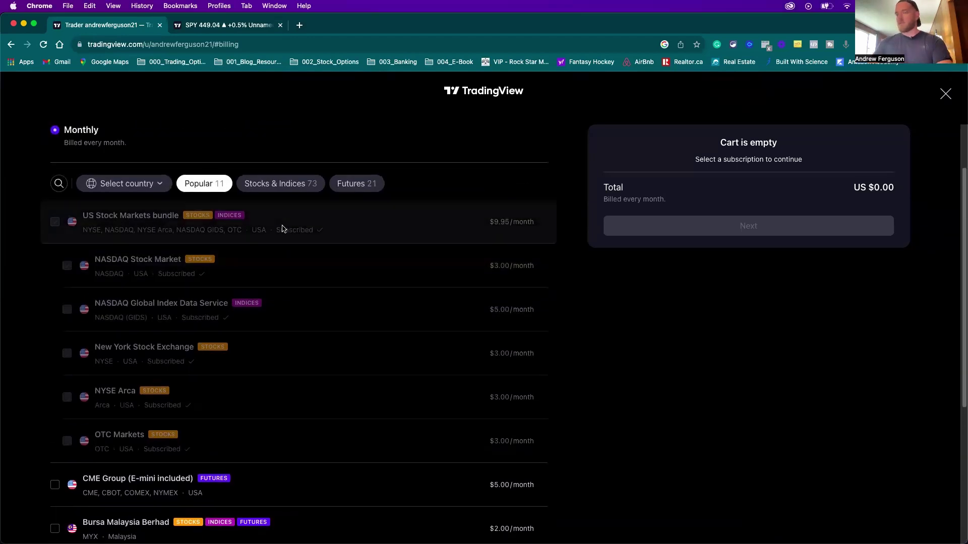
{"action": "scroll", "coordinate": [281, 227], "scroll_direction": "up", "scroll_amount": 2}
- Open Supercharts with the AAPL daily chart and pan to show February through October
{"action": "left_click", "coordinate": [946, 94]}
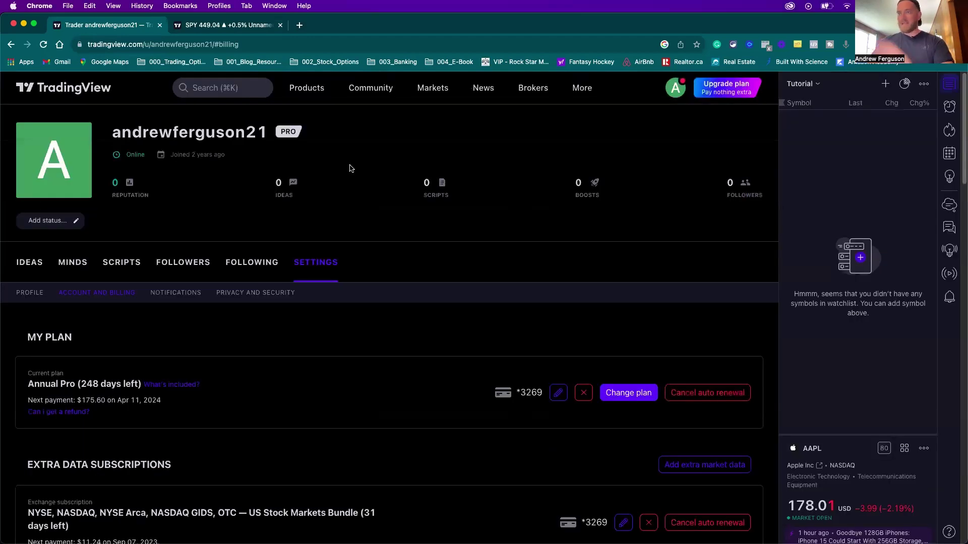
{"action": "mouse_move", "coordinate": [316, 88]}
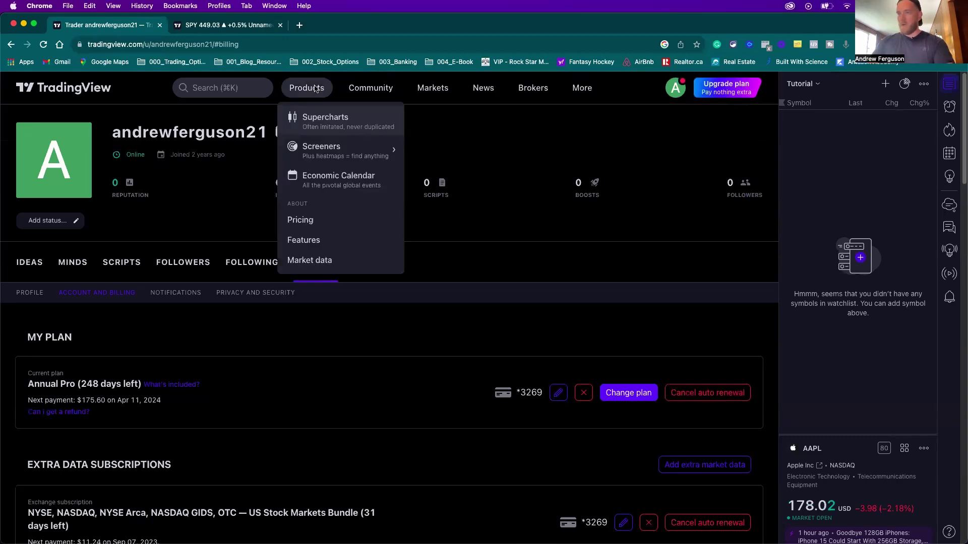
{"action": "left_click", "coordinate": [325, 121]}
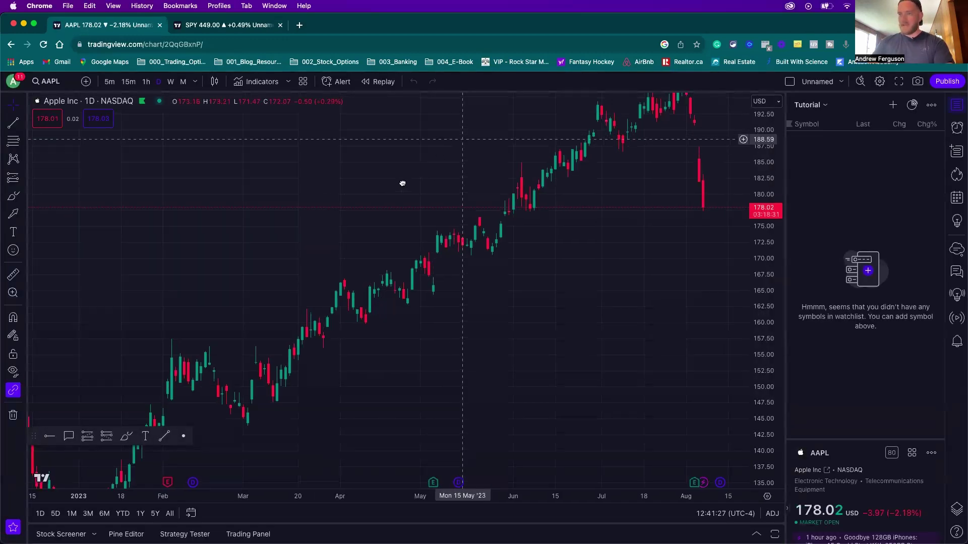
{"action": "left_click_drag", "start_coordinate": [402, 183], "coordinate": [274, 222]}
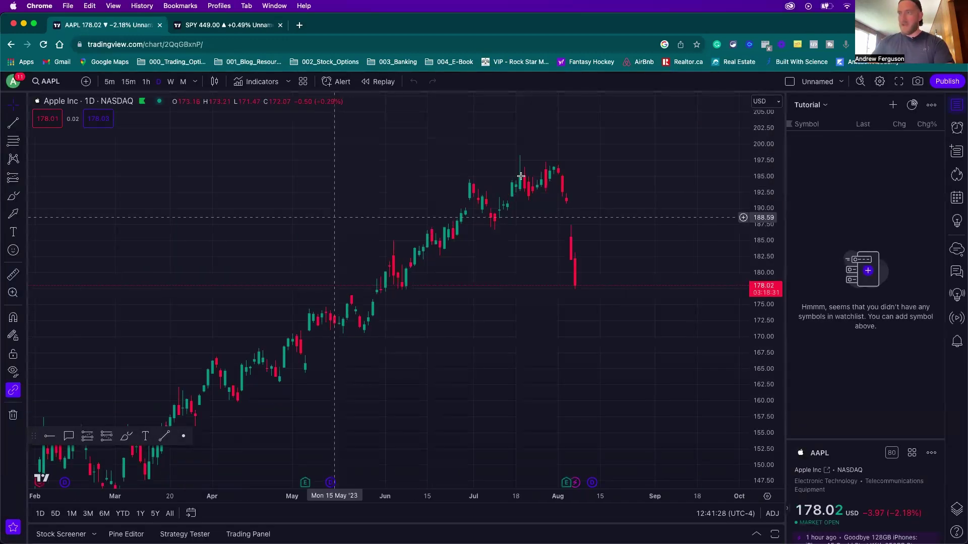
- Try the Line with markers style, revert to Candles, and compress the price scale
{"action": "left_click", "coordinate": [218, 82]}
{"action": "left_click", "coordinate": [238, 203]}
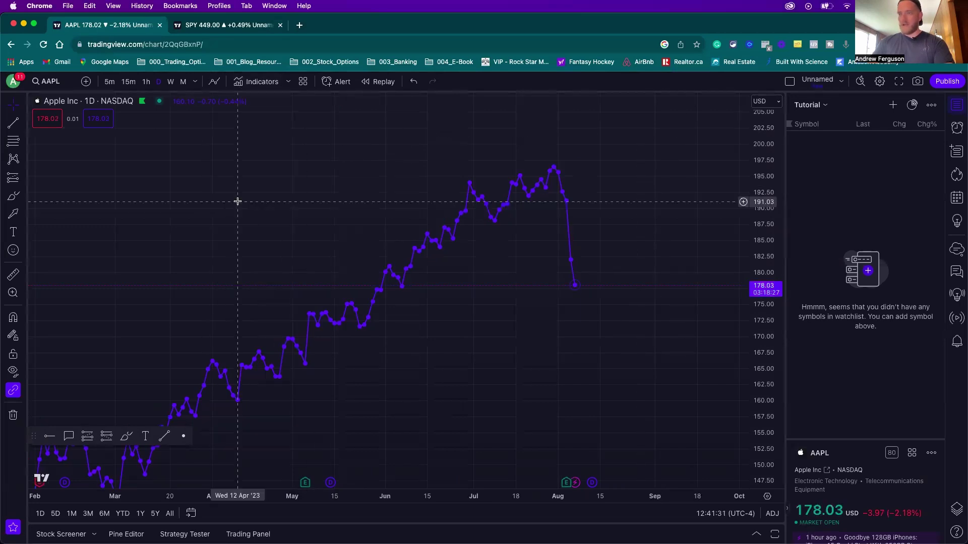
{"action": "left_click", "coordinate": [214, 82]}
{"action": "left_click", "coordinate": [234, 125]}
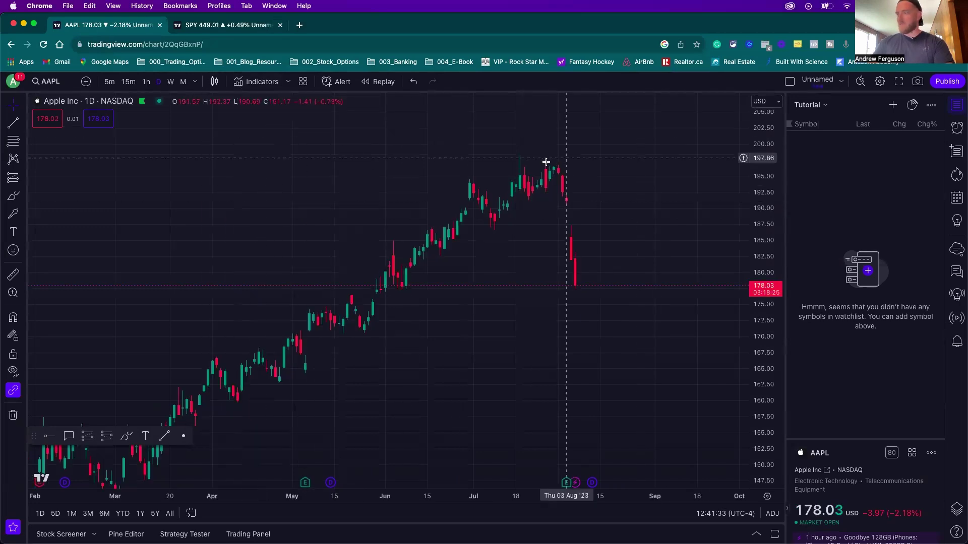
{"action": "left_click_drag", "start_coordinate": [762, 192], "coordinate": [762, 209]}
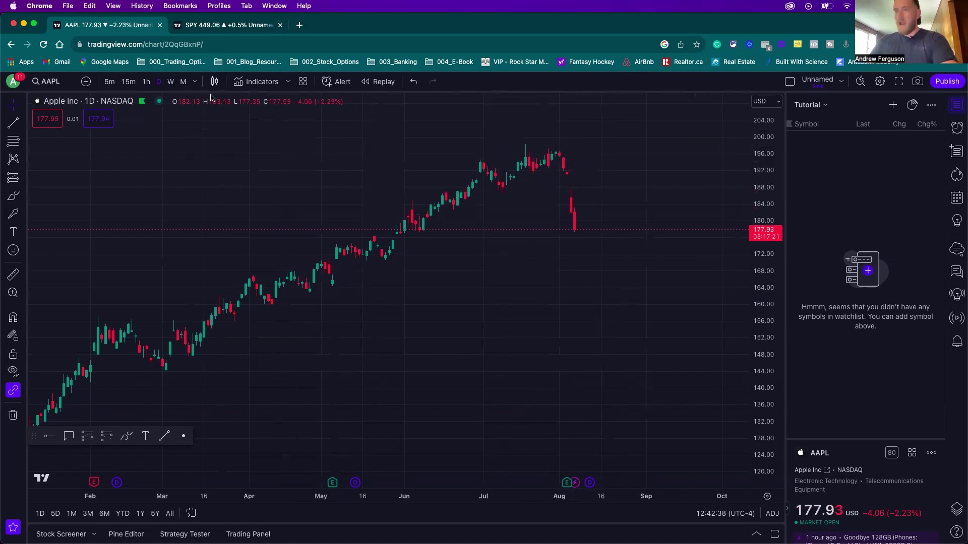
- Search indicators for 'volume' and add Volume to the AAPL chart
{"action": "left_click", "coordinate": [269, 85]}
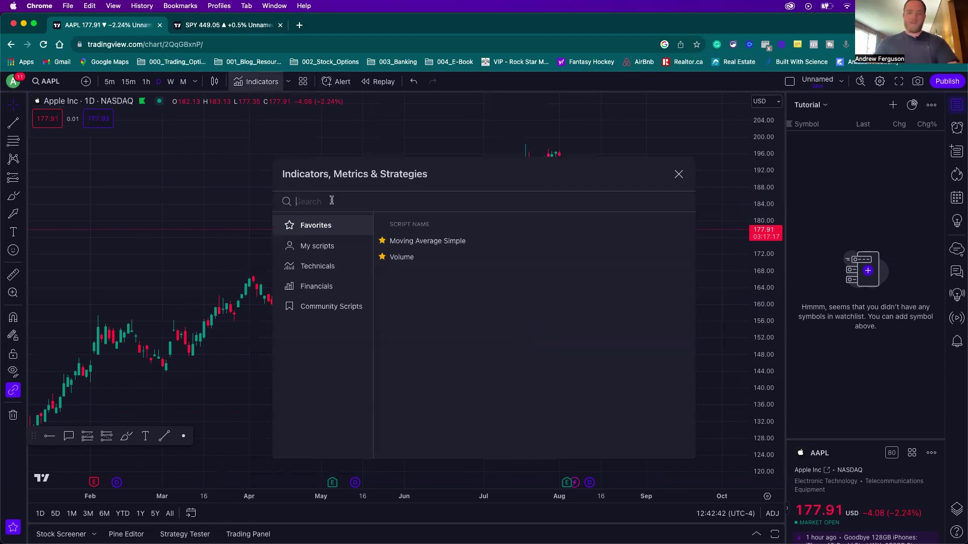
{"action": "type", "text": "volume"}
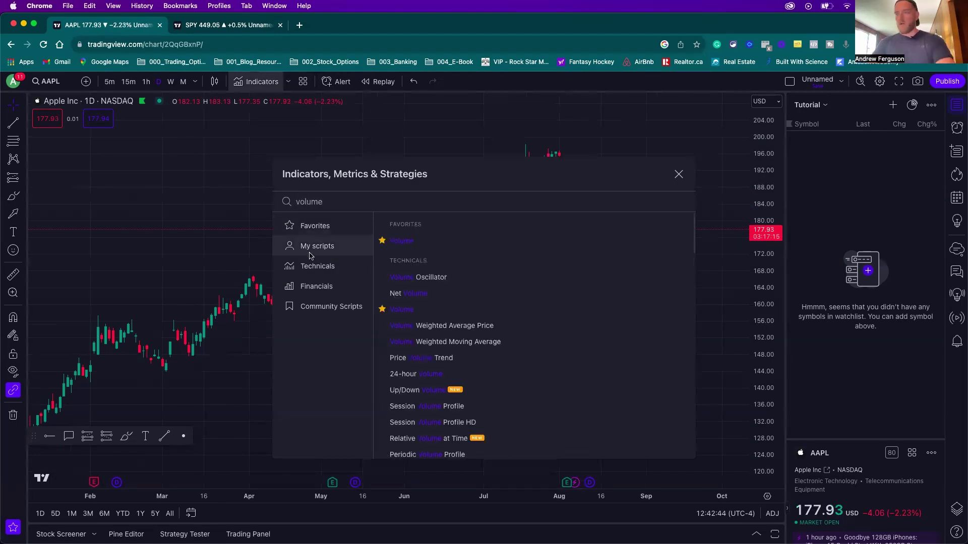
{"action": "left_click", "coordinate": [406, 243]}
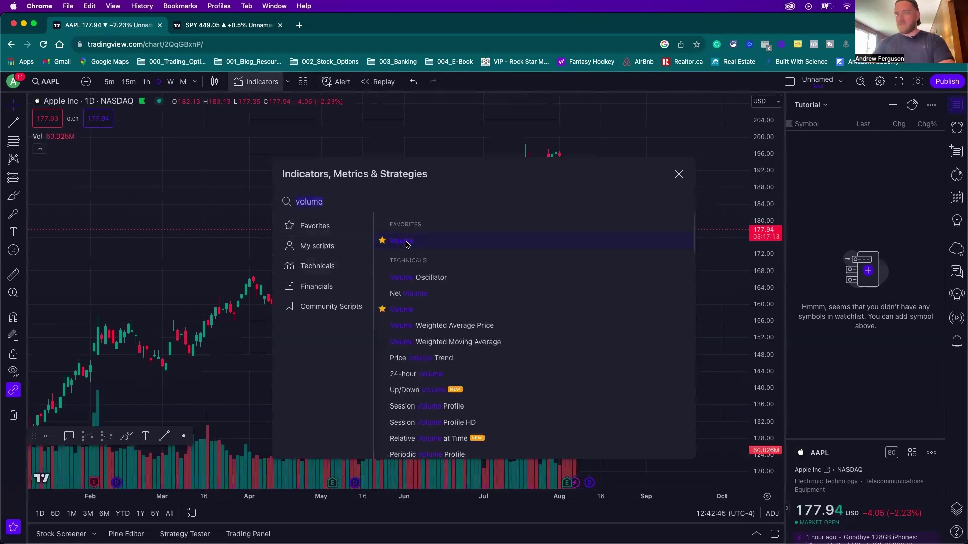
{"action": "left_click", "coordinate": [678, 176]}
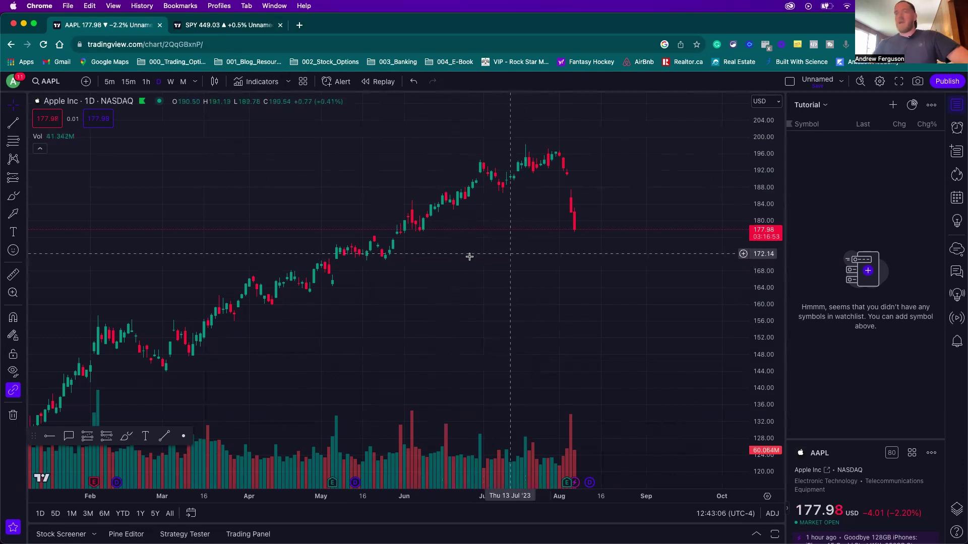
{"action": "left_click_drag", "start_coordinate": [294, 186], "coordinate": [342, 189]}
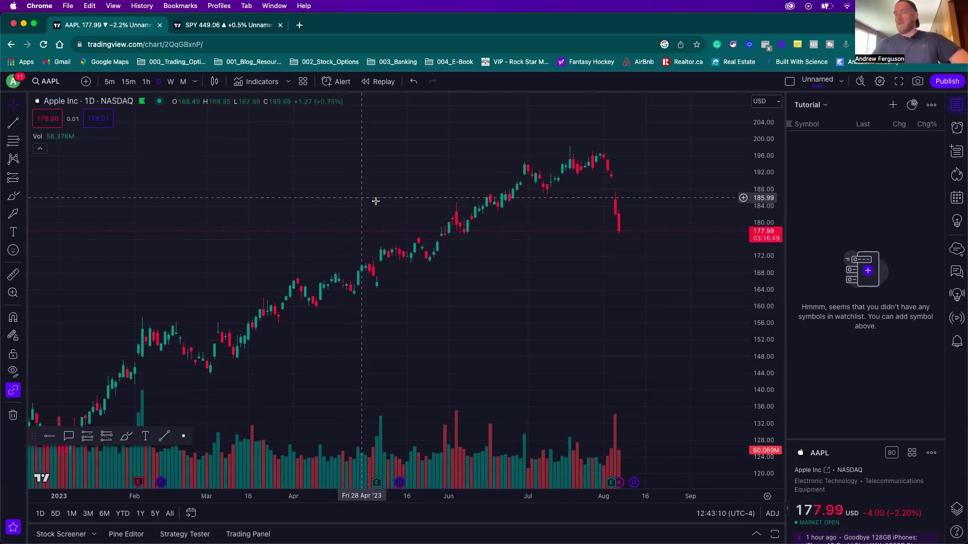
{"action": "left_click_drag", "start_coordinate": [488, 277], "coordinate": [459, 305]}
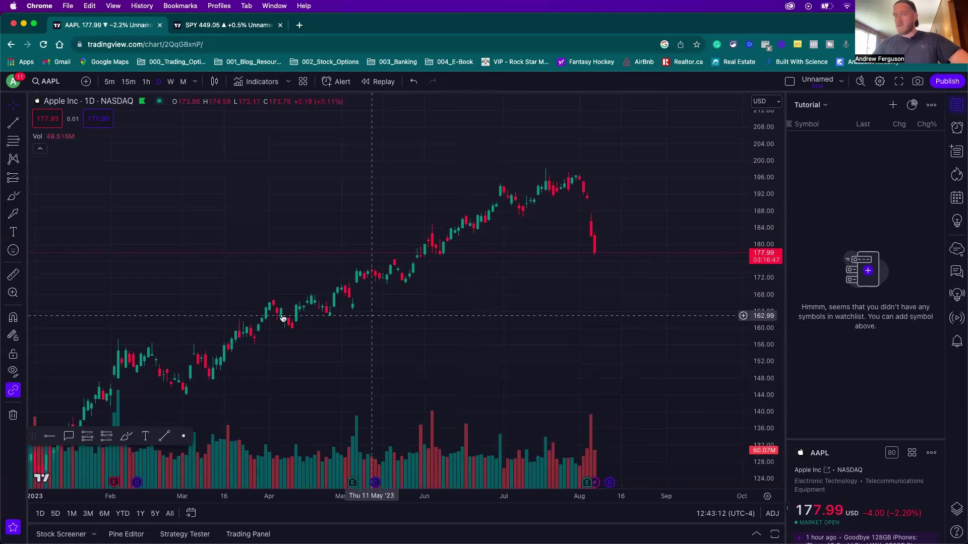
{"action": "left_click", "coordinate": [13, 196]}
{"action": "mouse_move", "coordinate": [206, 396]}
{"action": "left_mouse_down"}
{"action": "mouse_move", "coordinate": [292, 367]}
{"action": "mouse_move", "coordinate": [555, 216]}
{"action": "mouse_move", "coordinate": [565, 234]}
{"action": "left_mouse_up"}
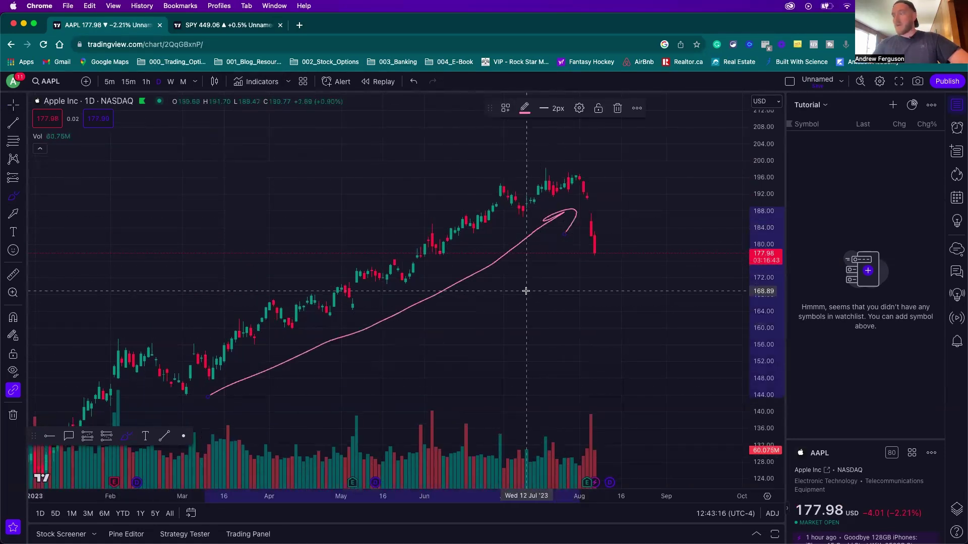
{"action": "left_click", "coordinate": [618, 109]}
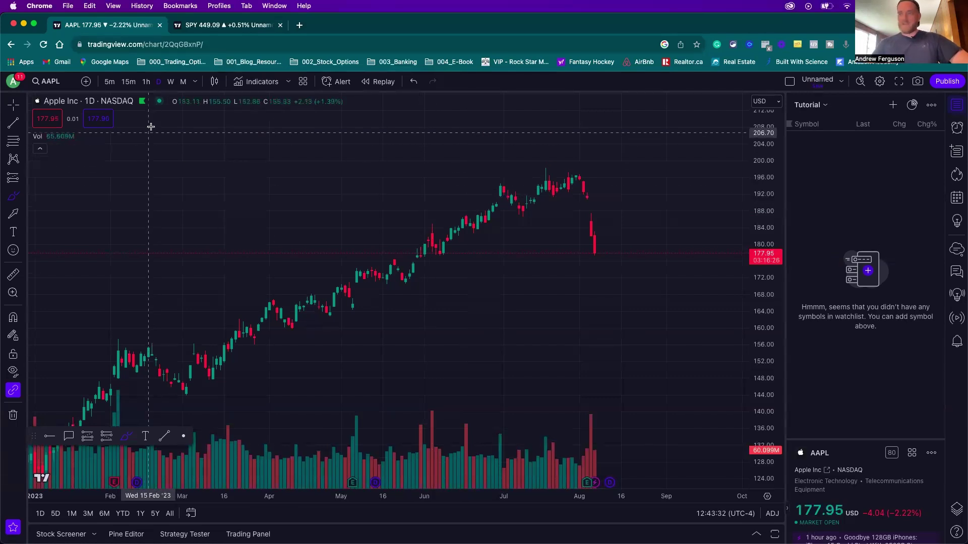
- Add Moving Average Exponential via an 'ema' search and change its Length from 9 to 8
{"action": "left_click", "coordinate": [260, 83]}
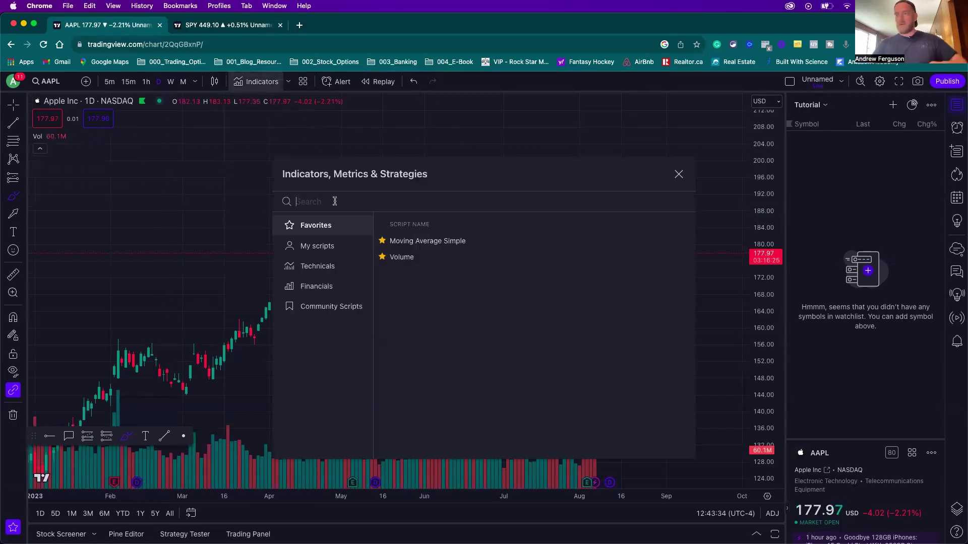
{"action": "type", "text": "e"}
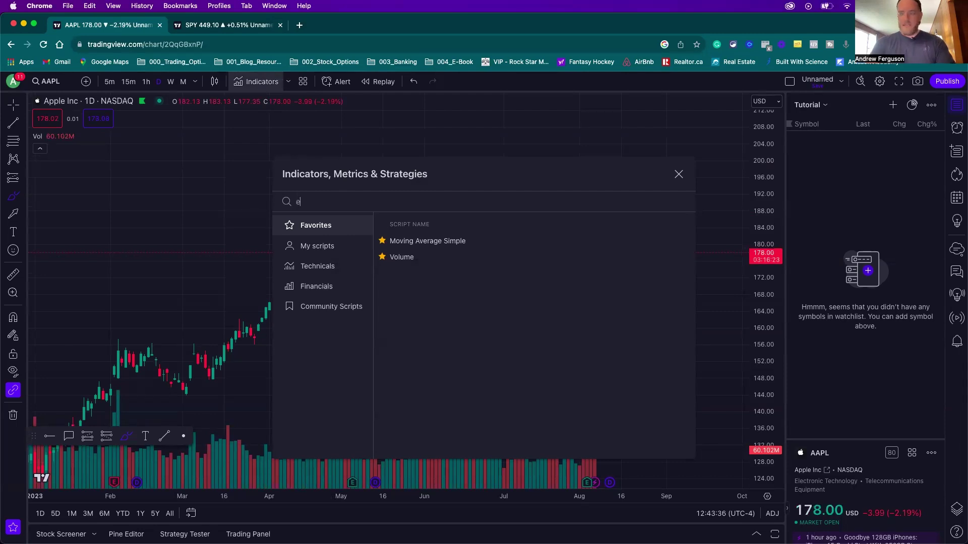
{"action": "type", "text": "ma"}
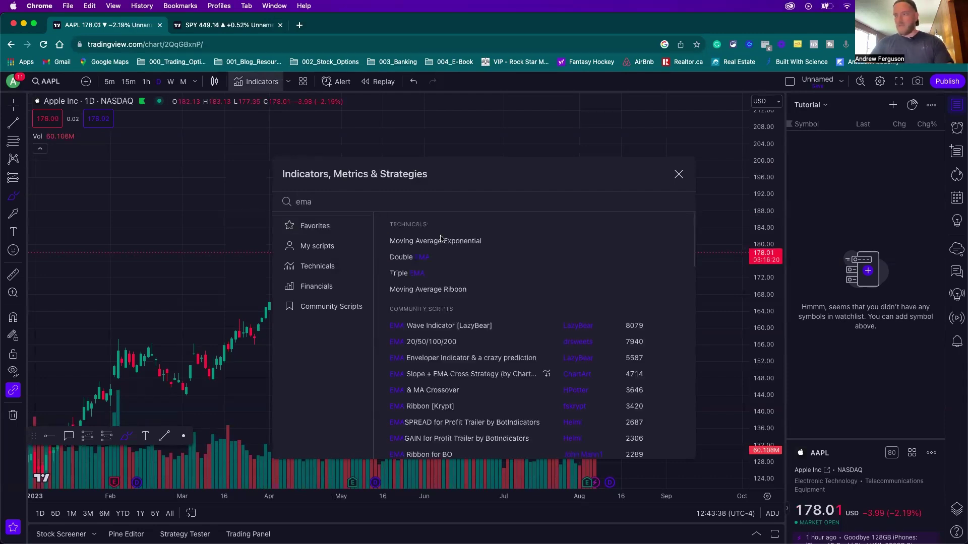
{"action": "left_click", "coordinate": [446, 244]}
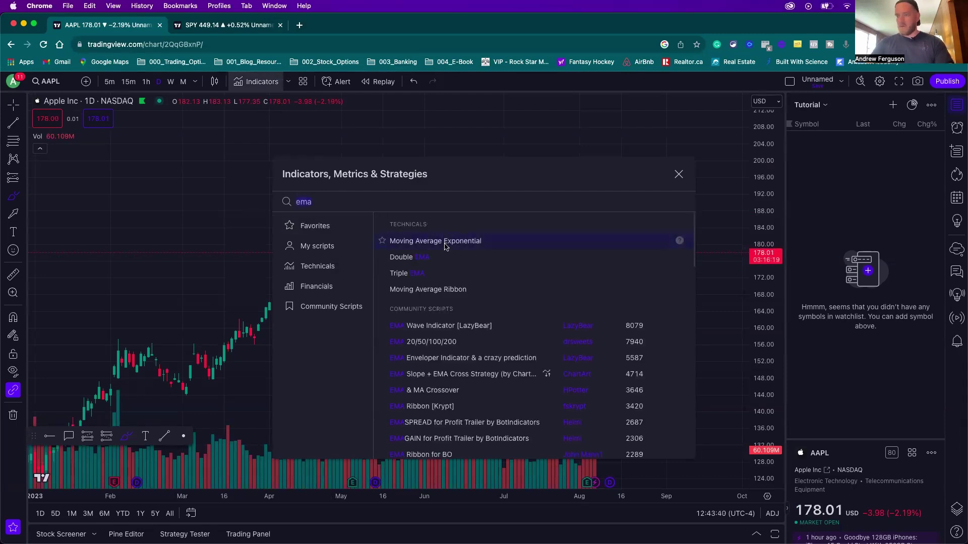
{"action": "key", "text": "Escape"}
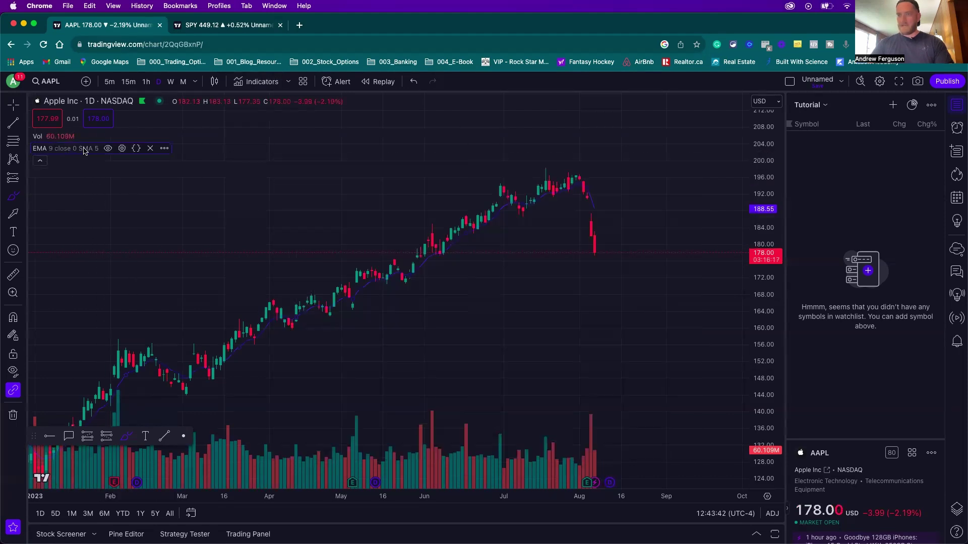
{"action": "left_click", "coordinate": [121, 150]}
{"action": "double_click", "coordinate": [455, 212]}
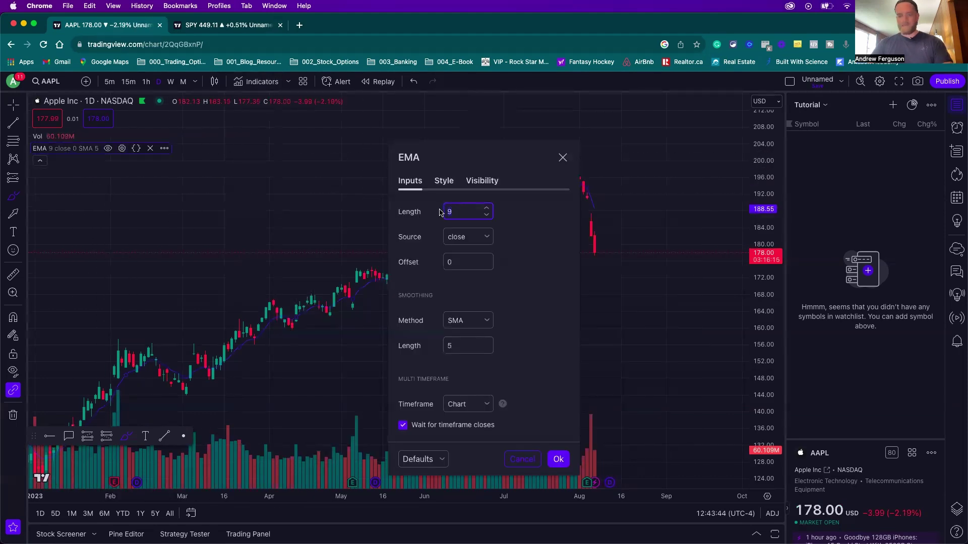
{"action": "type", "text": "8"}
{"action": "left_click", "coordinate": [558, 459]}
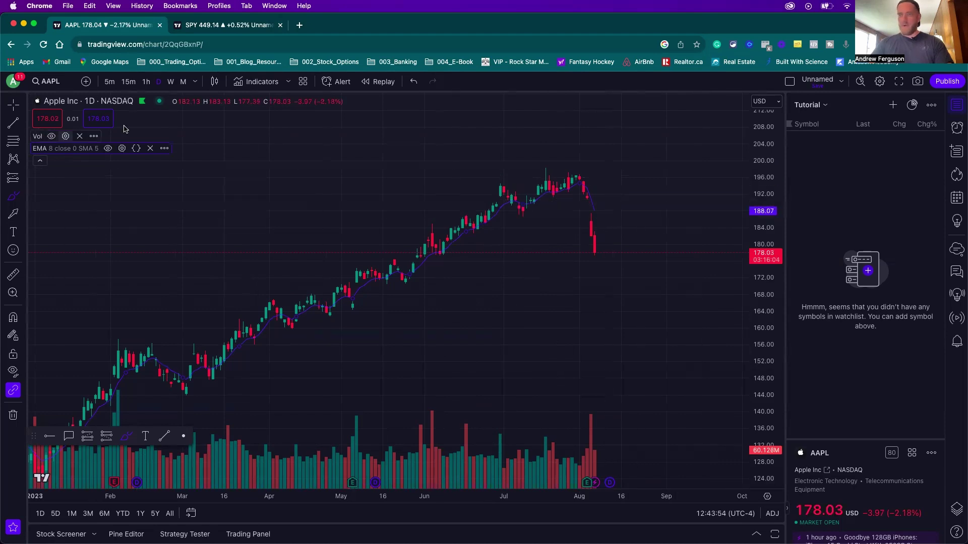
- Add the Stochastic indicator and set its %K Smoothing to 3, giving 12, 3, 3
{"action": "left_click", "coordinate": [248, 86]}
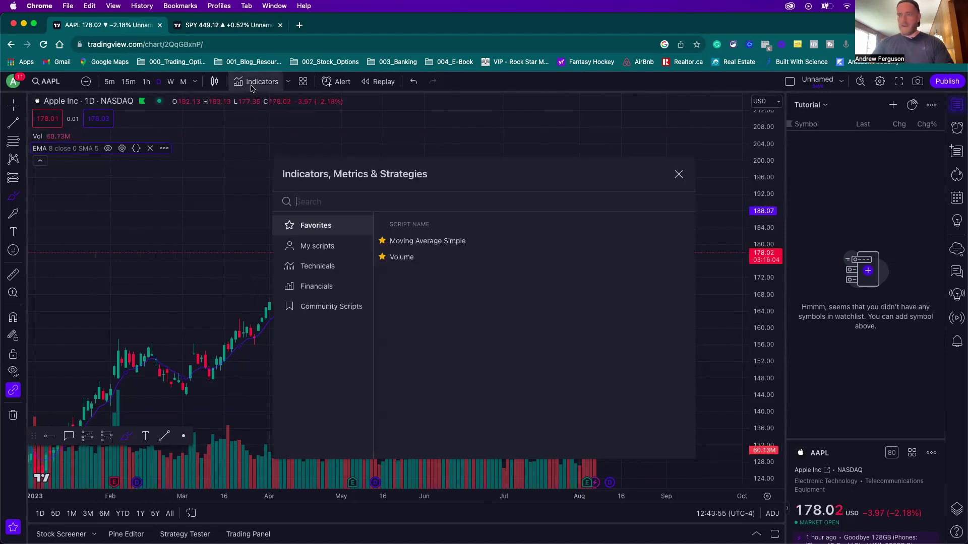
{"action": "type", "text": "stoc"}
{"action": "double_click", "coordinate": [334, 201]}
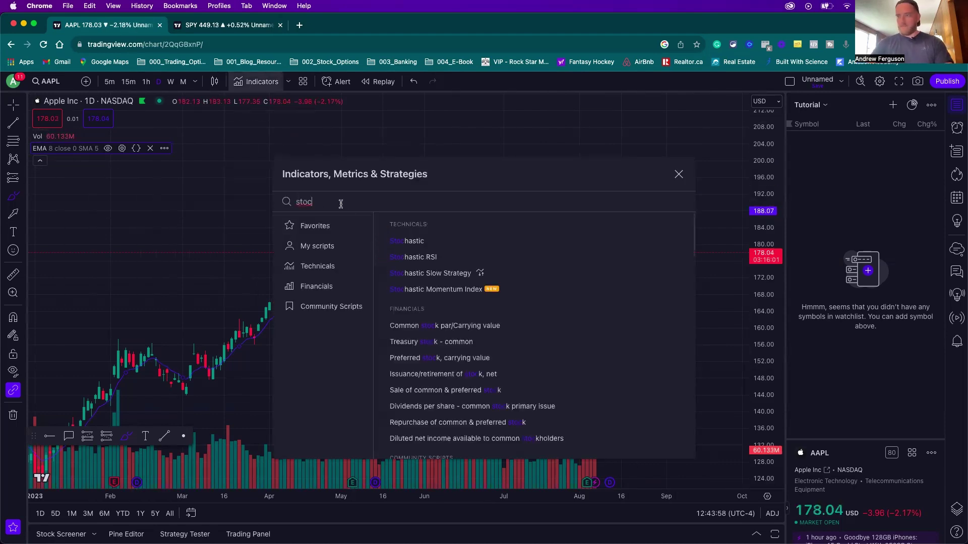
{"action": "left_click", "coordinate": [412, 242]}
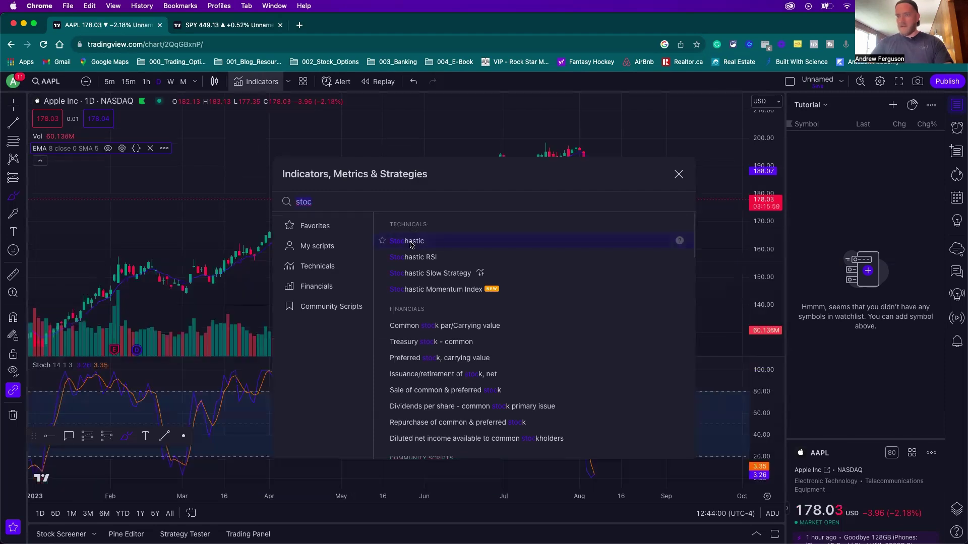
{"action": "left_click", "coordinate": [678, 174]}
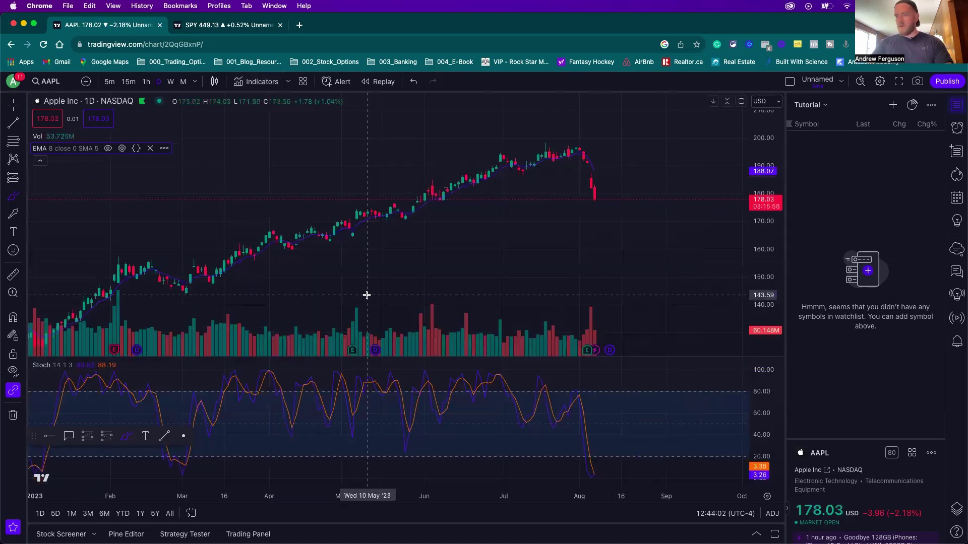
{"action": "left_click", "coordinate": [95, 364]}
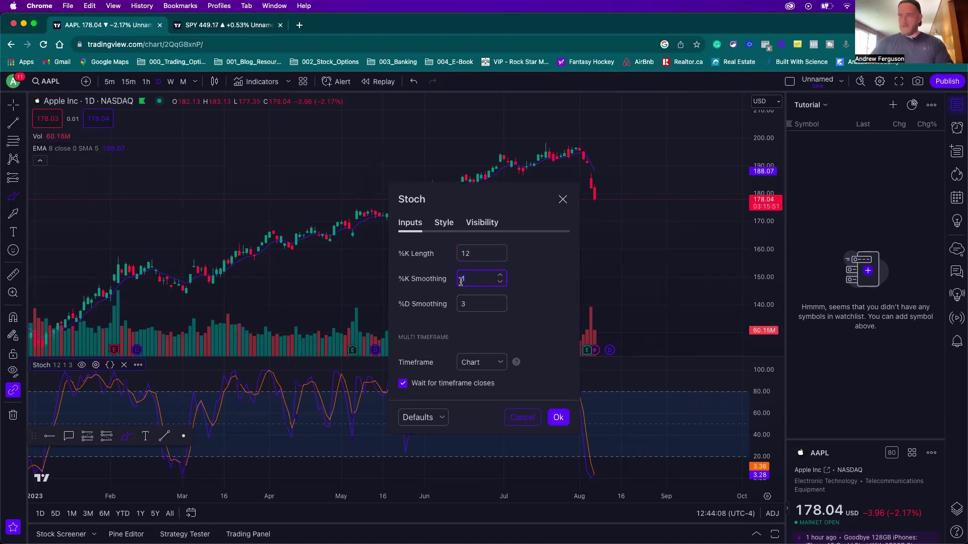
{"action": "key", "text": "BackSpace"}
{"action": "type", "text": "3"}
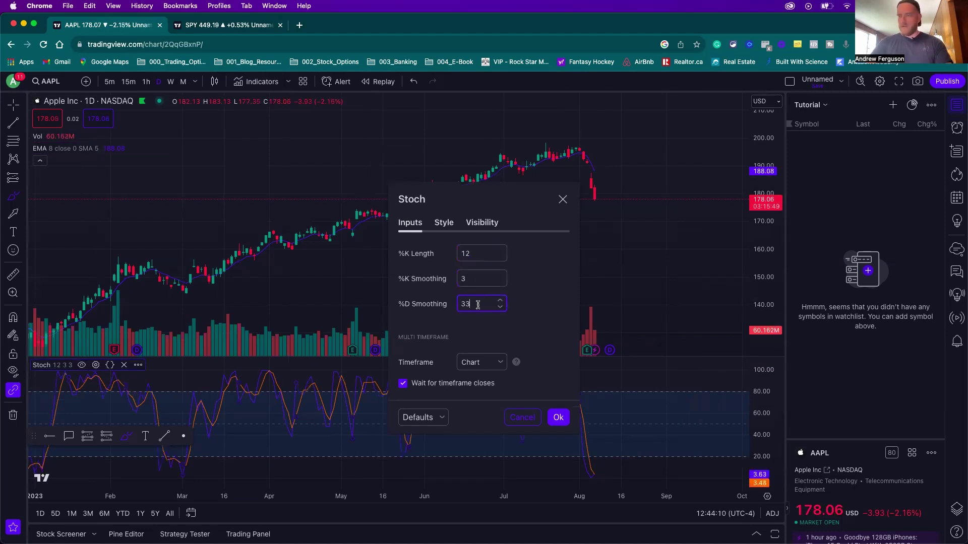
{"action": "left_click", "coordinate": [557, 417]}
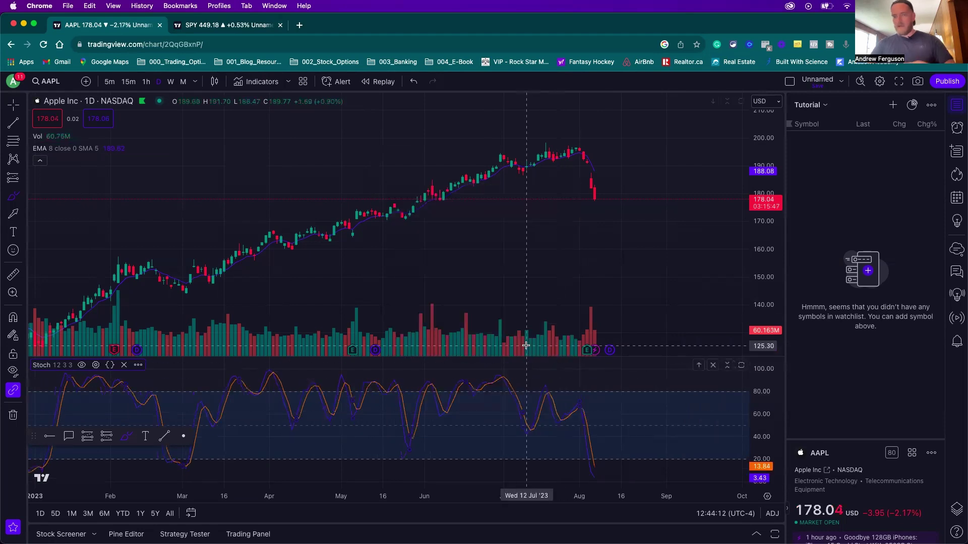
- Add Moving Average Simple with Length 50 and a yellow line; draw and delete a pink brush stroke
{"action": "left_click", "coordinate": [257, 81]}
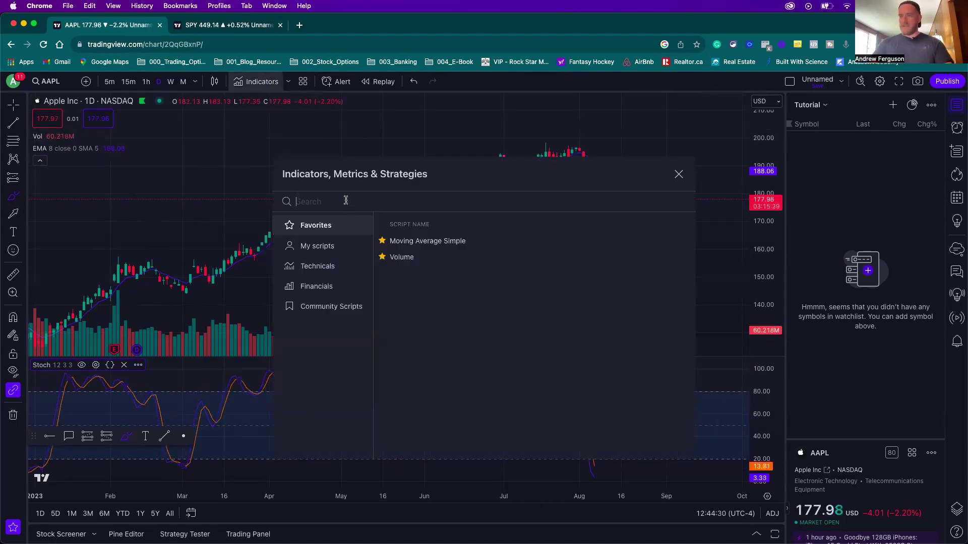
{"action": "type", "text": "moving"}
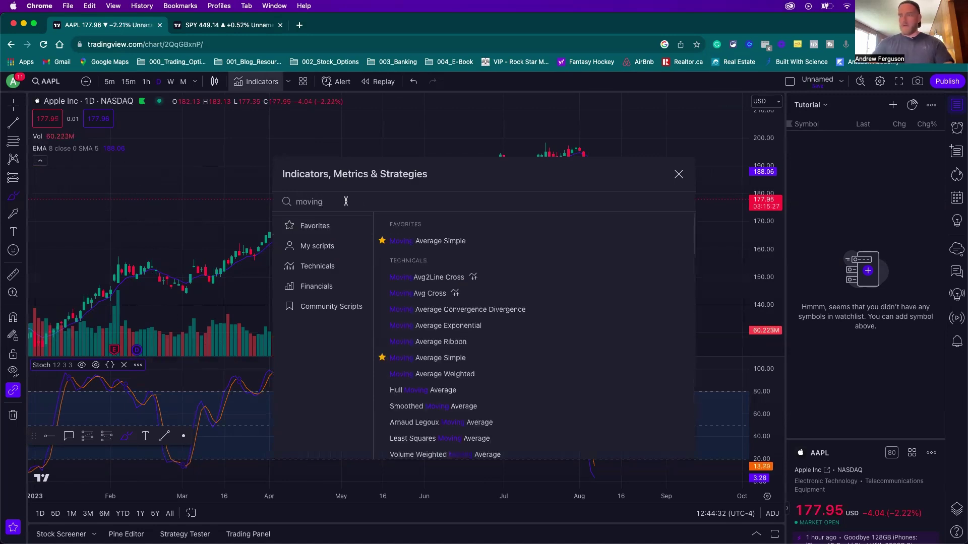
{"action": "left_click", "coordinate": [437, 242]}
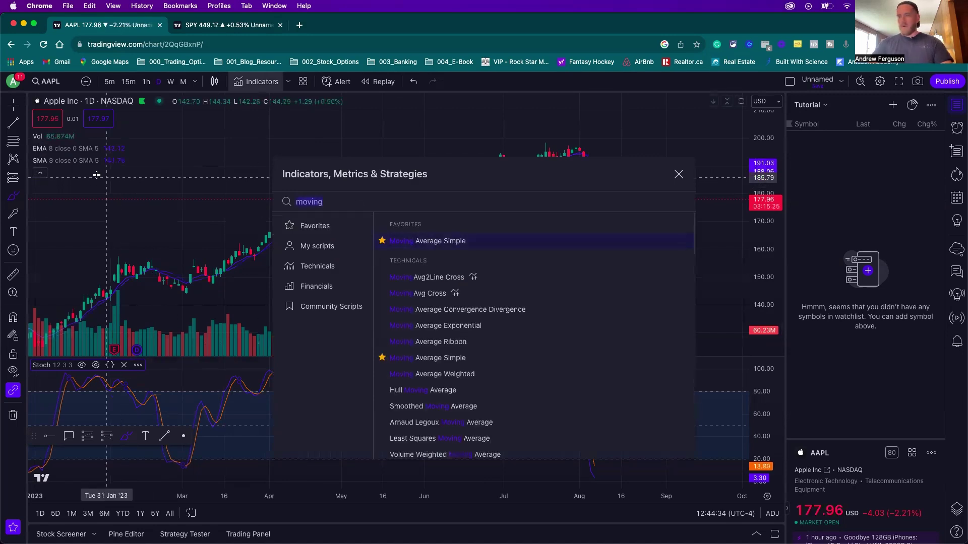
{"action": "left_click", "coordinate": [121, 160]}
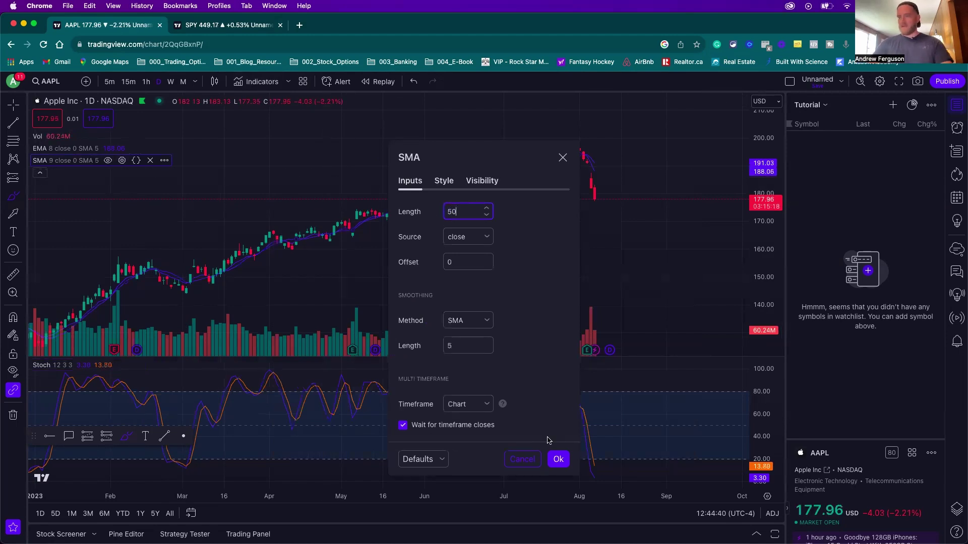
{"action": "left_click", "coordinate": [443, 182]}
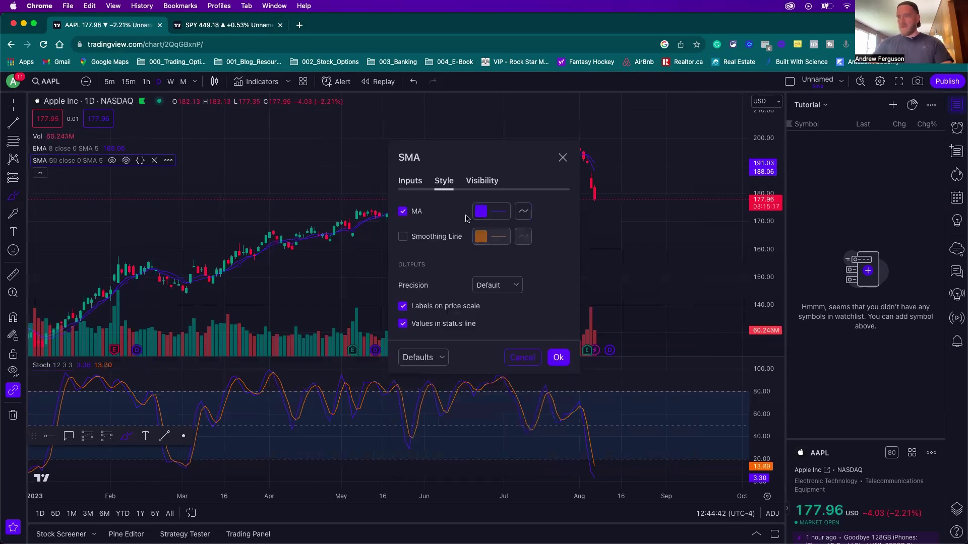
{"action": "left_click", "coordinate": [481, 211]}
{"action": "left_click", "coordinate": [505, 244]}
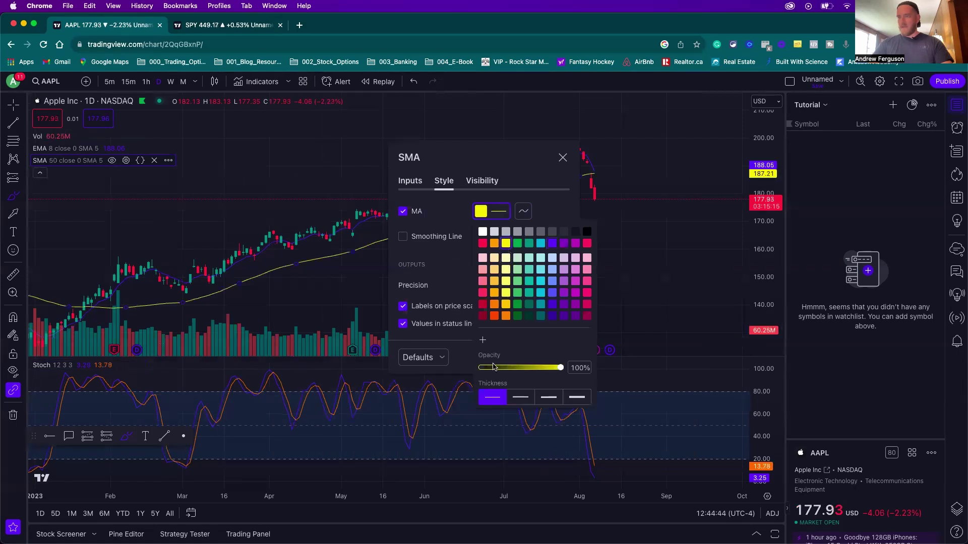
{"action": "left_click", "coordinate": [442, 257]}
{"action": "left_click", "coordinate": [562, 157]}
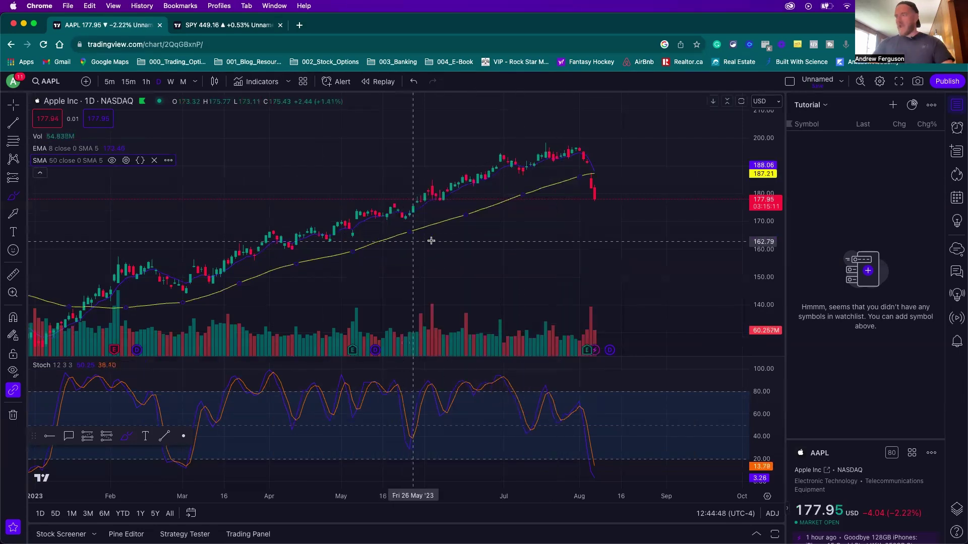
{"action": "left_click_drag", "start_coordinate": [538, 243], "coordinate": [552, 233]}
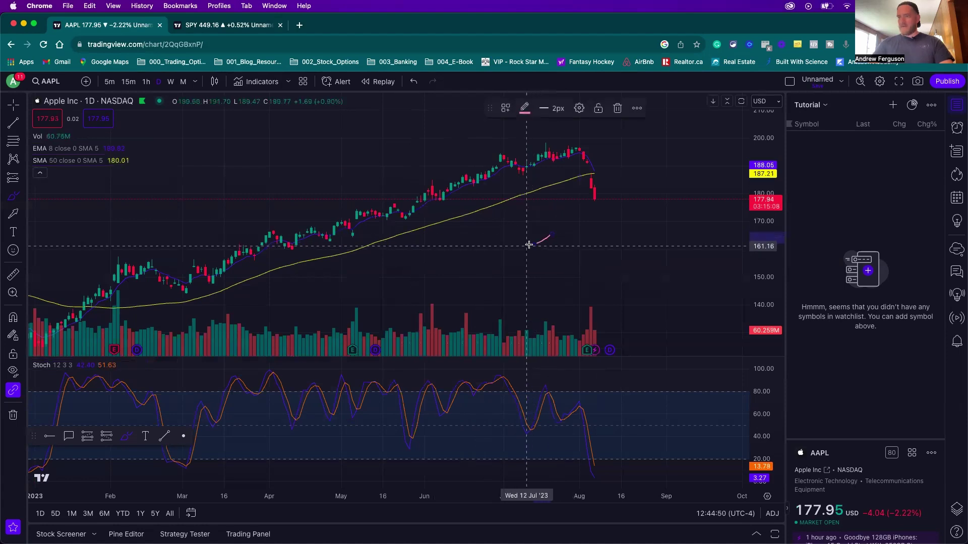
{"action": "left_click", "coordinate": [617, 107]}
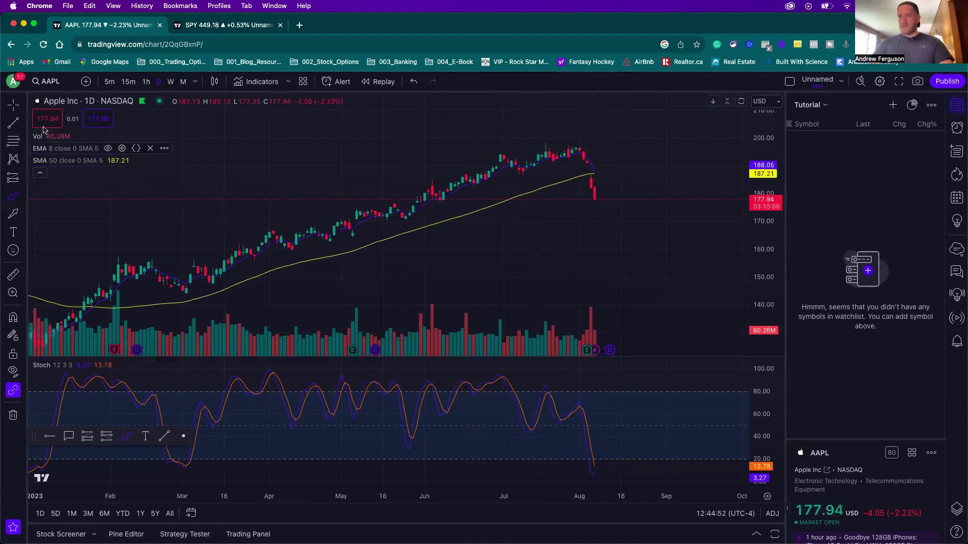
- Exit the brush tool and pan the AAPL chart left, leaving room right of the candles
{"action": "key", "text": "Escape"}
{"action": "scroll", "coordinate": [339, 168], "scroll_direction": "right", "scroll_amount": 3}
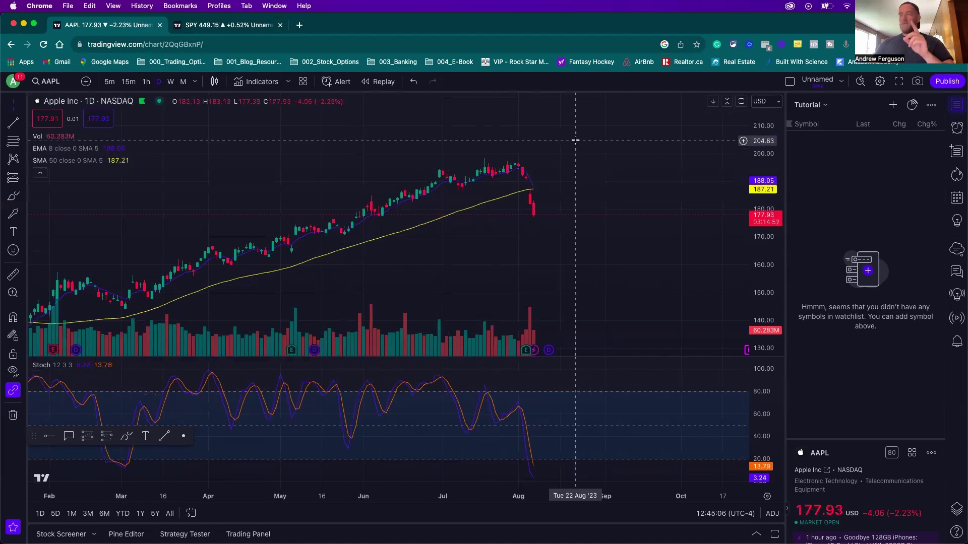
{"action": "left_click_drag", "start_coordinate": [572, 143], "coordinate": [554, 164]}
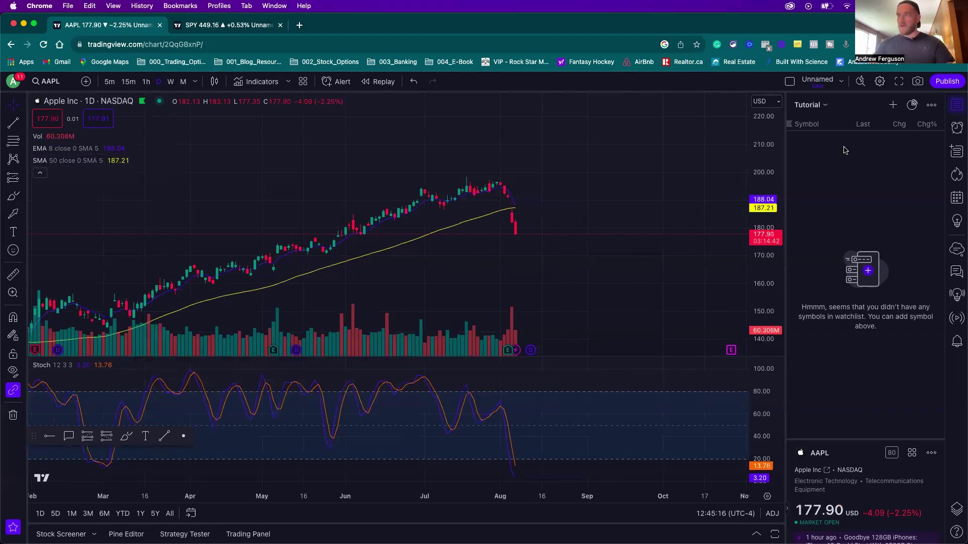
- Add COST, INTC, NKE, LULU, META and HD to the Tutorial watchlist
{"action": "left_click", "coordinate": [892, 105]}
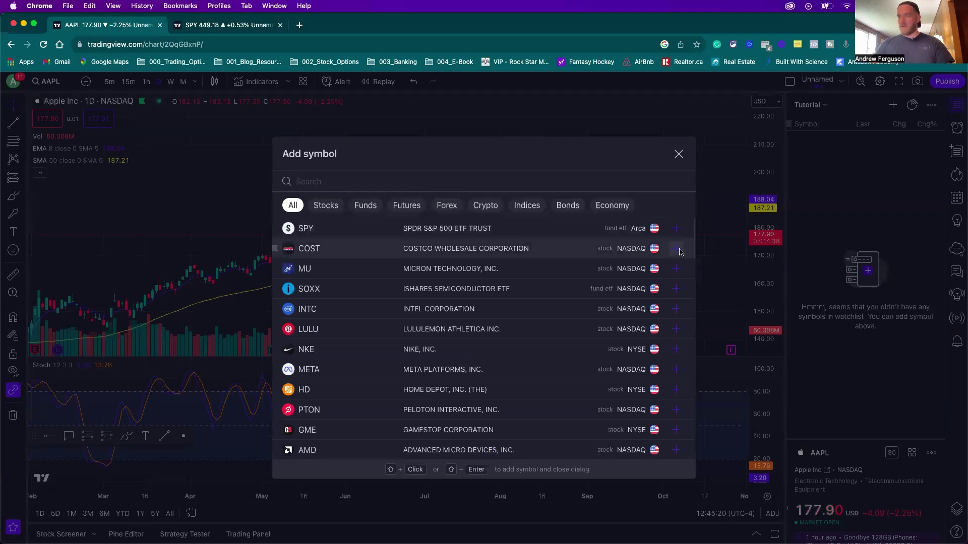
{"action": "left_click", "coordinate": [678, 250]}
{"action": "left_click", "coordinate": [675, 308]}
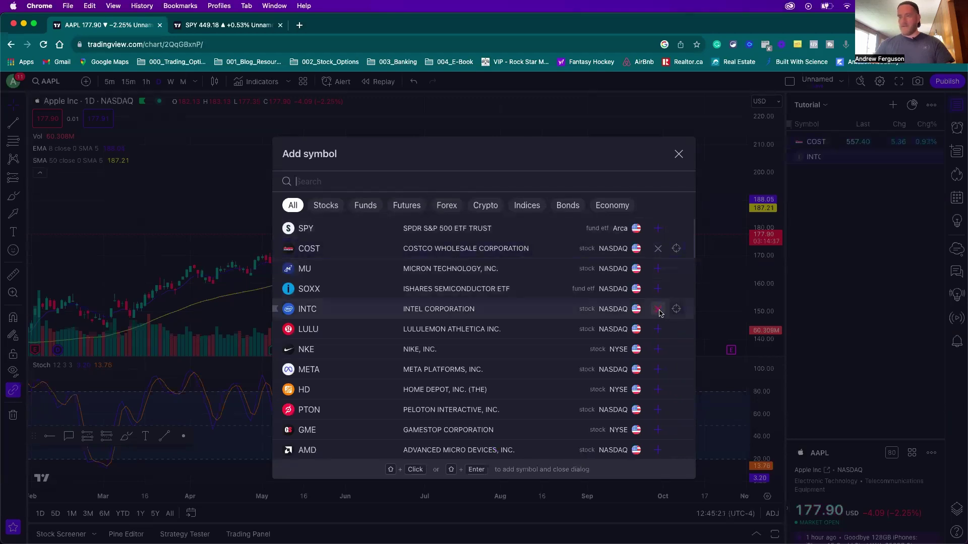
{"action": "left_click", "coordinate": [657, 349]}
{"action": "left_click", "coordinate": [657, 329]}
{"action": "left_click", "coordinate": [657, 368]}
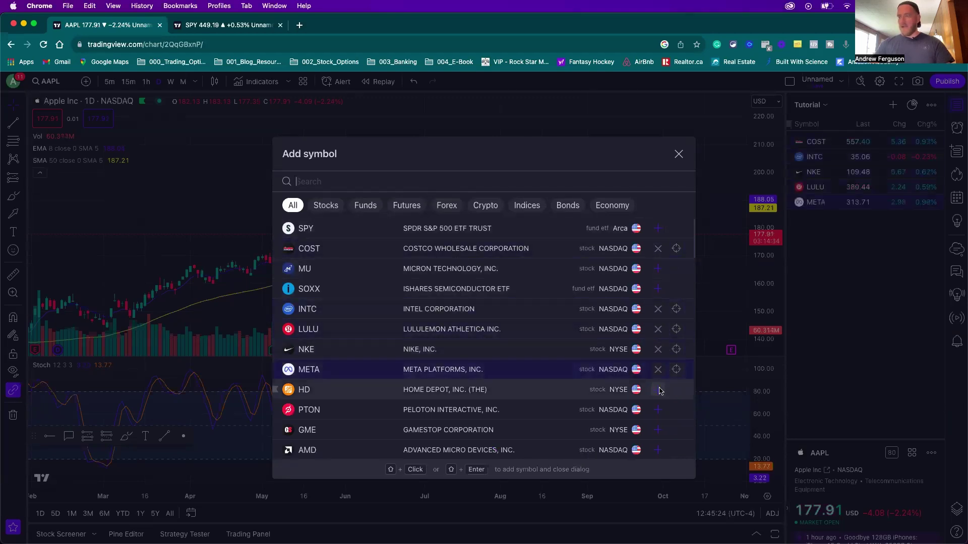
{"action": "left_click", "coordinate": [657, 389]}
{"action": "left_click", "coordinate": [679, 154]}
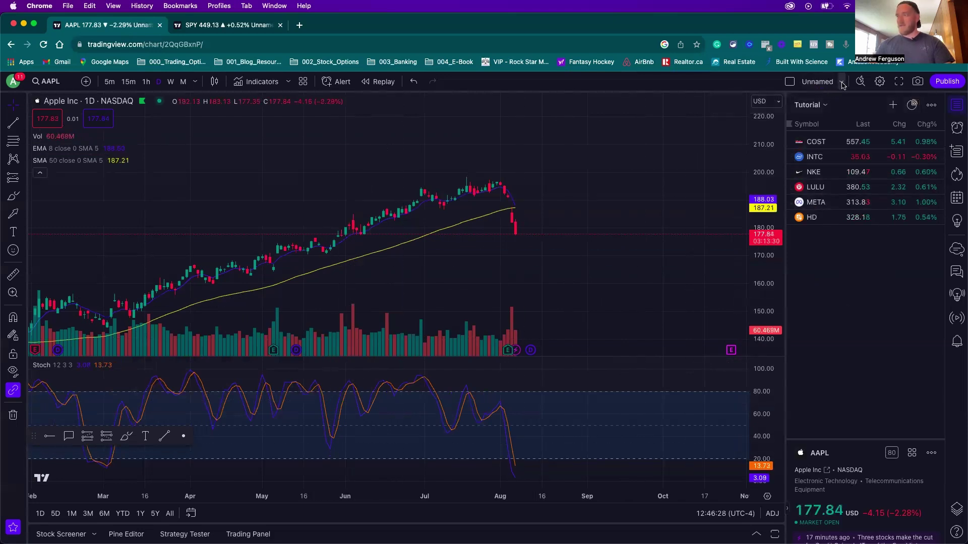
- Create and save a new watchlist named 'Super Pump - Buying Calls'
{"action": "left_click", "coordinate": [827, 107]}
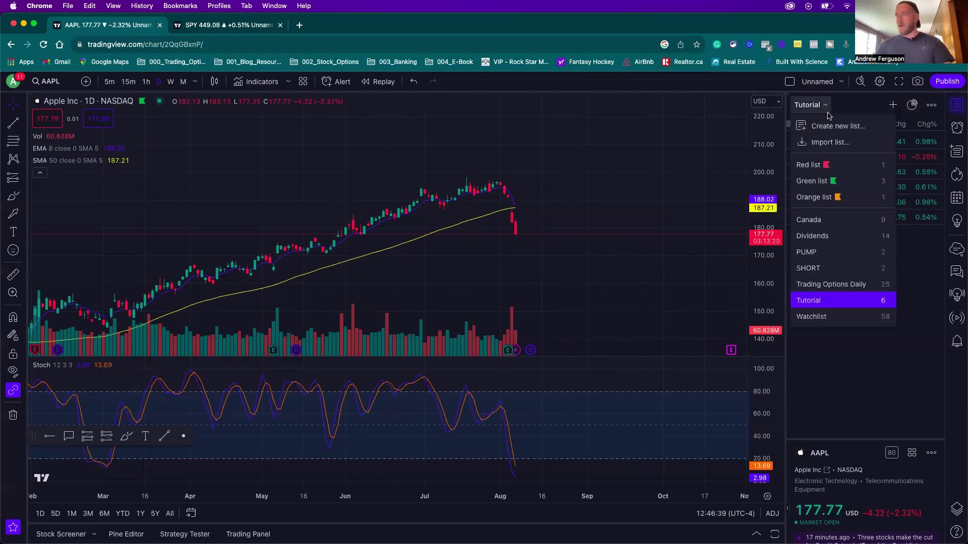
{"action": "left_click", "coordinate": [837, 126]}
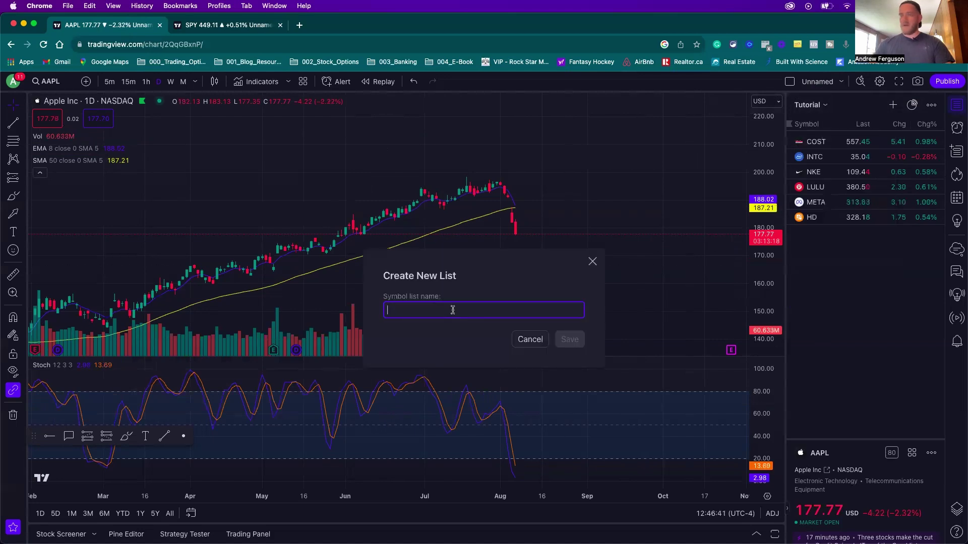
{"action": "type", "text": "Super Pum"}
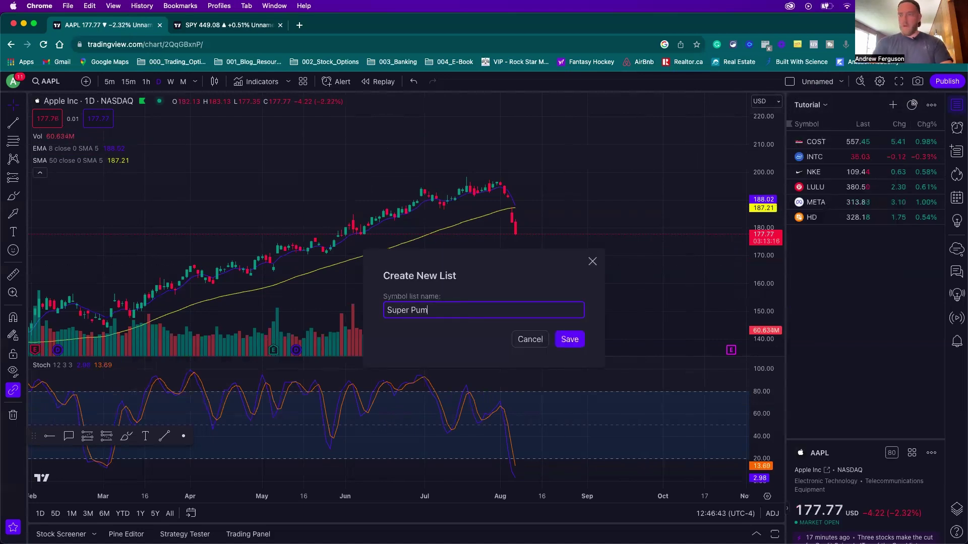
{"action": "type", "text": "p - "}
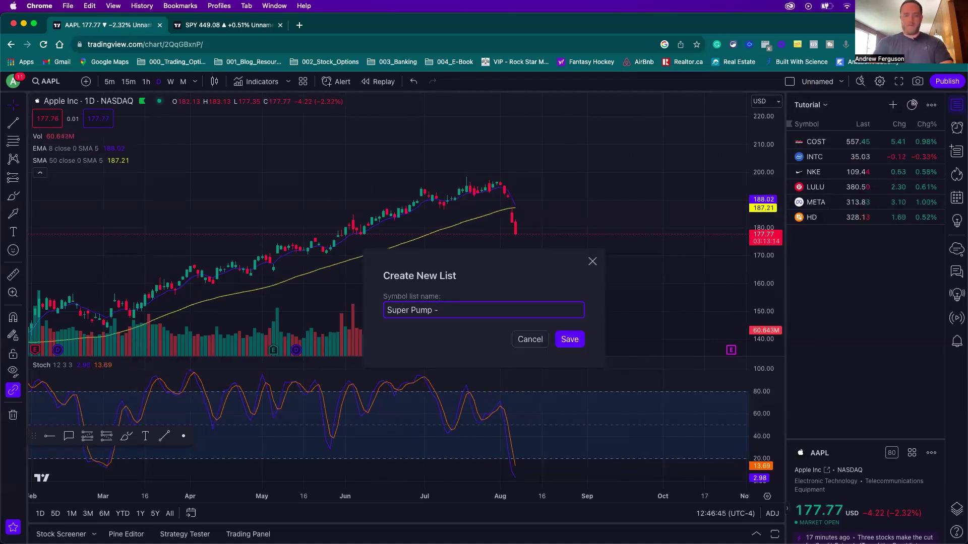
{"action": "type", "text": "Buying ac"}
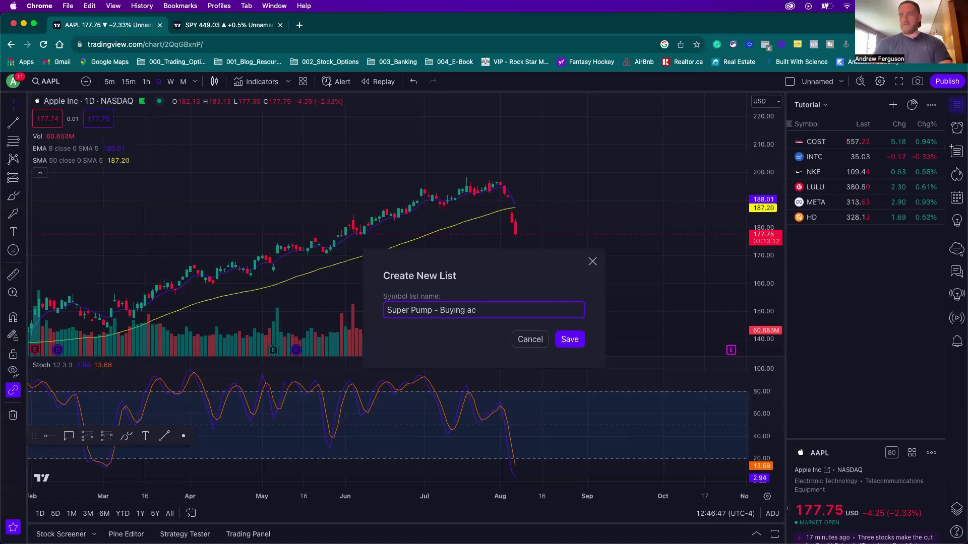
{"action": "key", "text": "BackSpace"}
{"action": "key", "text": "BackSpace"}
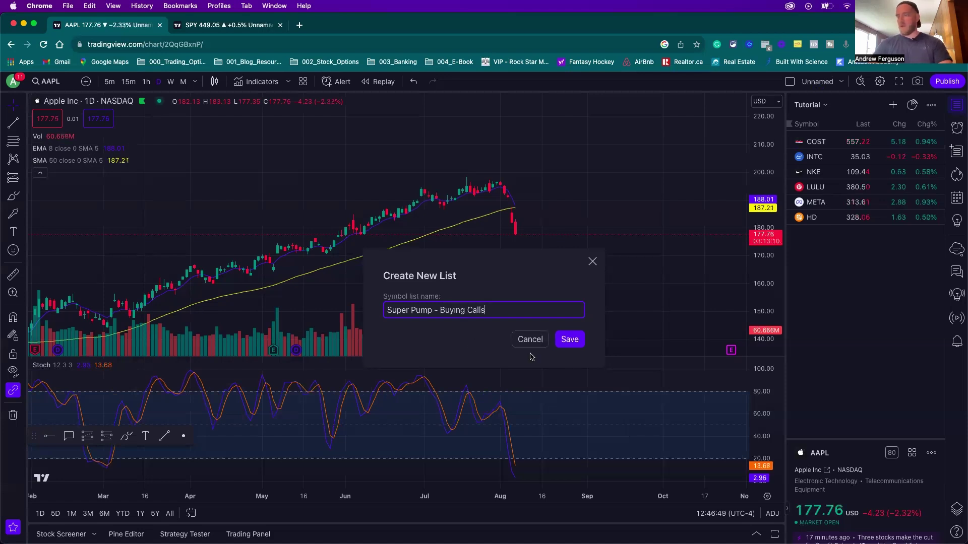
{"action": "left_click", "coordinate": [569, 340]}
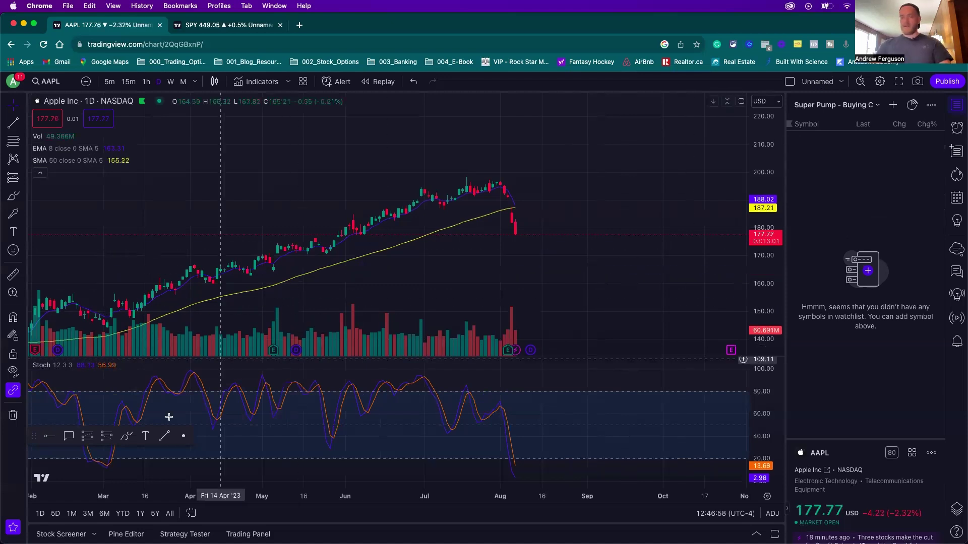
- Open the Stock Screener, load the PUMP saved screen and show its filters
{"action": "left_click", "coordinate": [61, 534]}
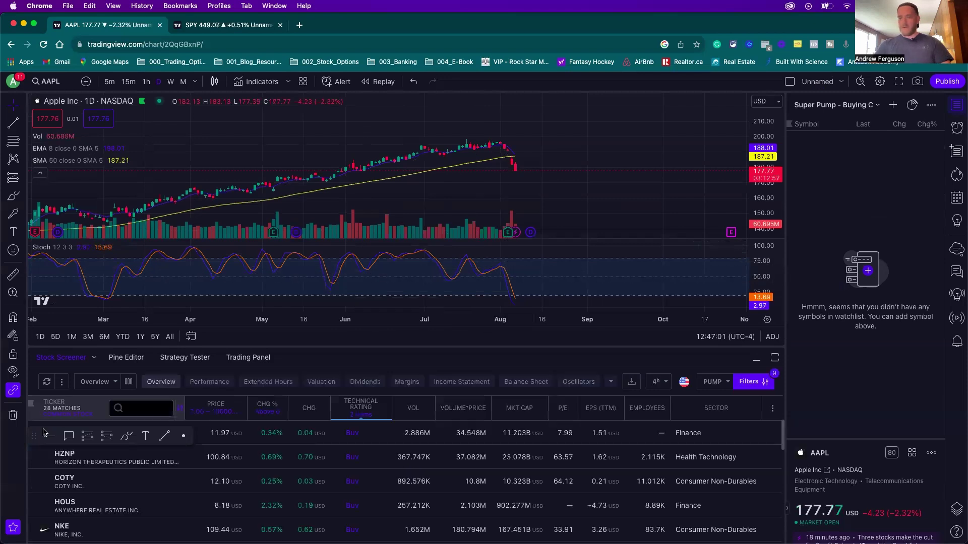
{"action": "mouse_move", "coordinate": [33, 436]}
{"action": "left_mouse_down"}
{"action": "mouse_move", "coordinate": [40, 301]}
{"action": "mouse_move", "coordinate": [35, 329]}
{"action": "left_mouse_up"}
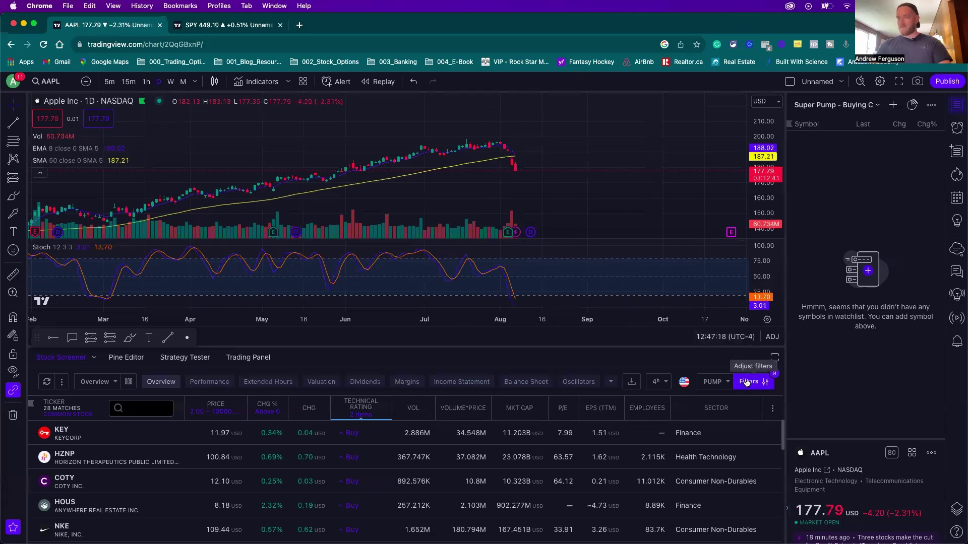
{"action": "left_click", "coordinate": [725, 384]}
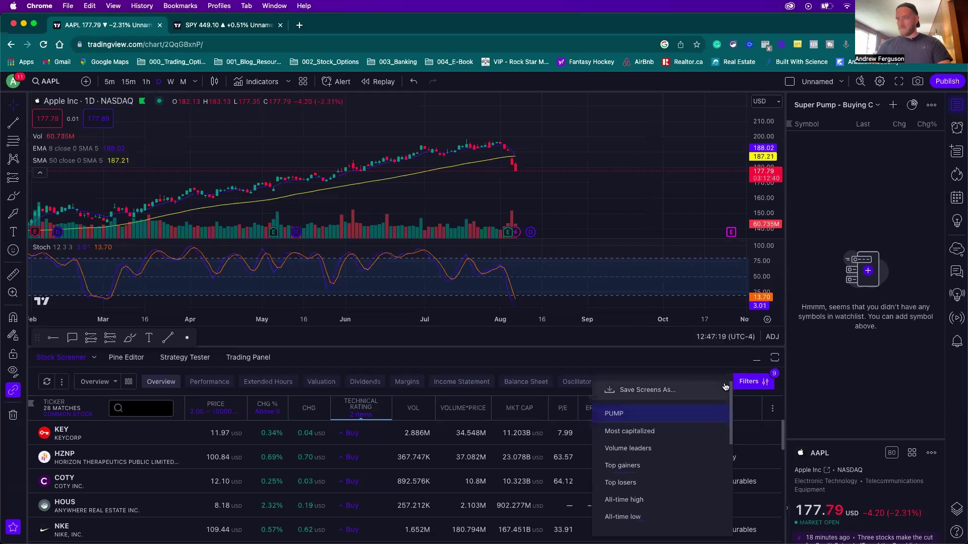
{"action": "left_click", "coordinate": [615, 417]}
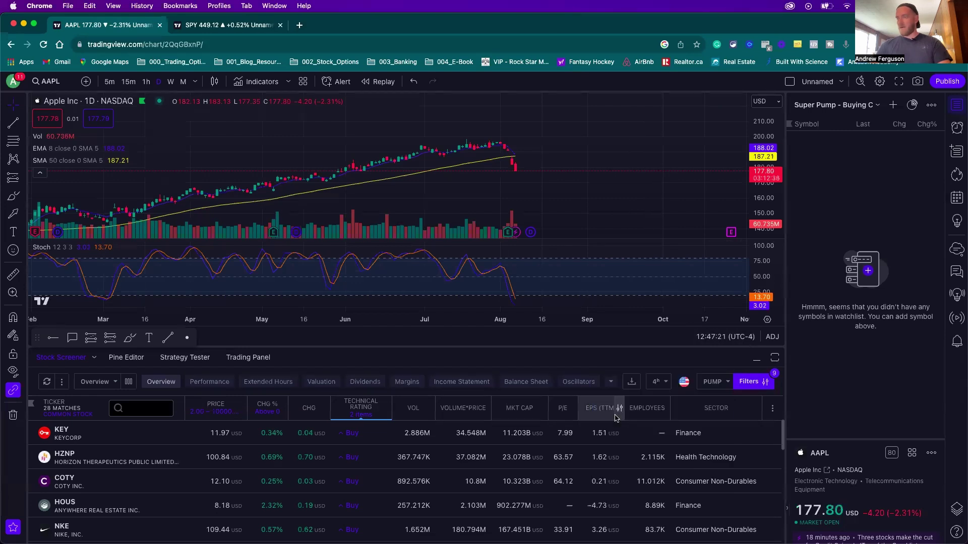
{"action": "left_click", "coordinate": [754, 383]}
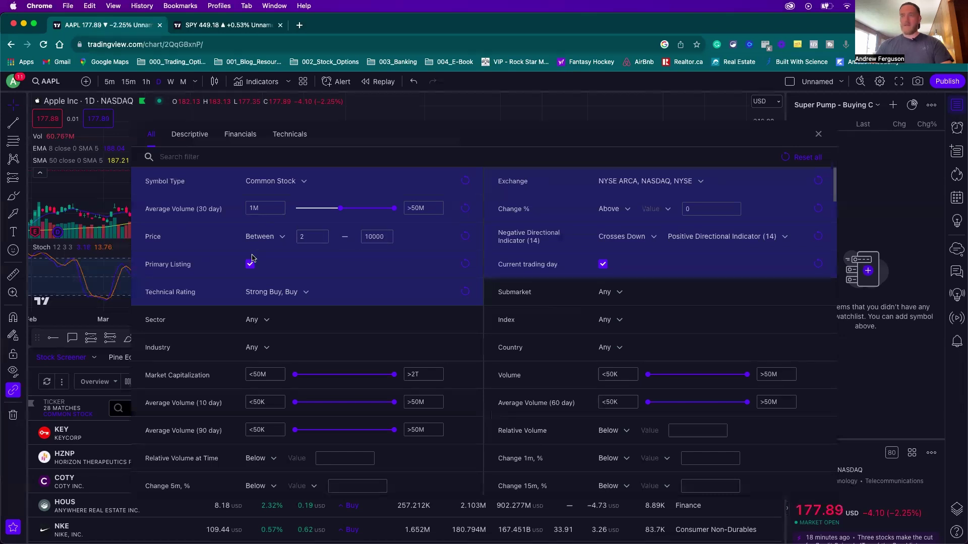
- Check that the Technical Rating filter still includes only Strong Buy and Buy
{"action": "left_click", "coordinate": [305, 293]}
{"action": "left_click", "coordinate": [361, 295]}
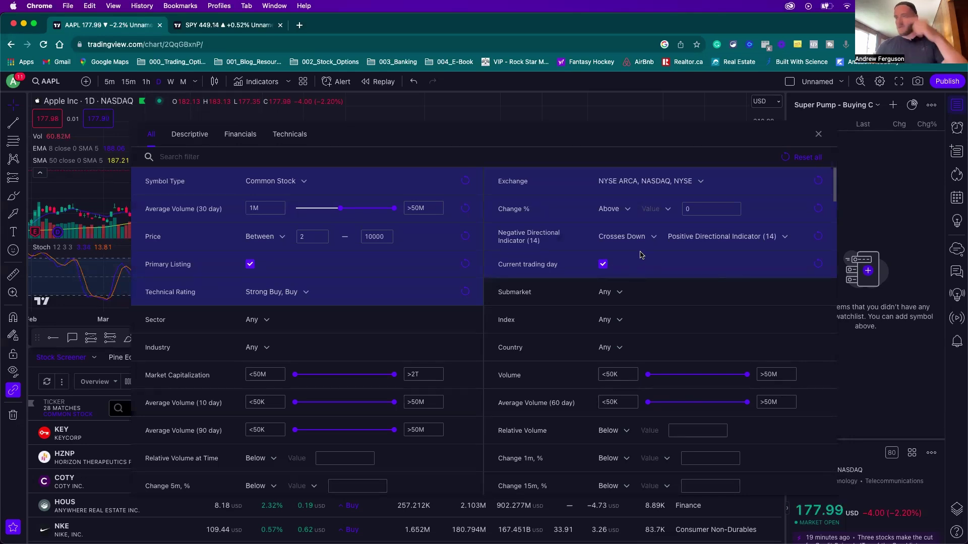
- Close the filter settings and refresh the PUMP screener results
{"action": "left_click", "coordinate": [818, 135]}
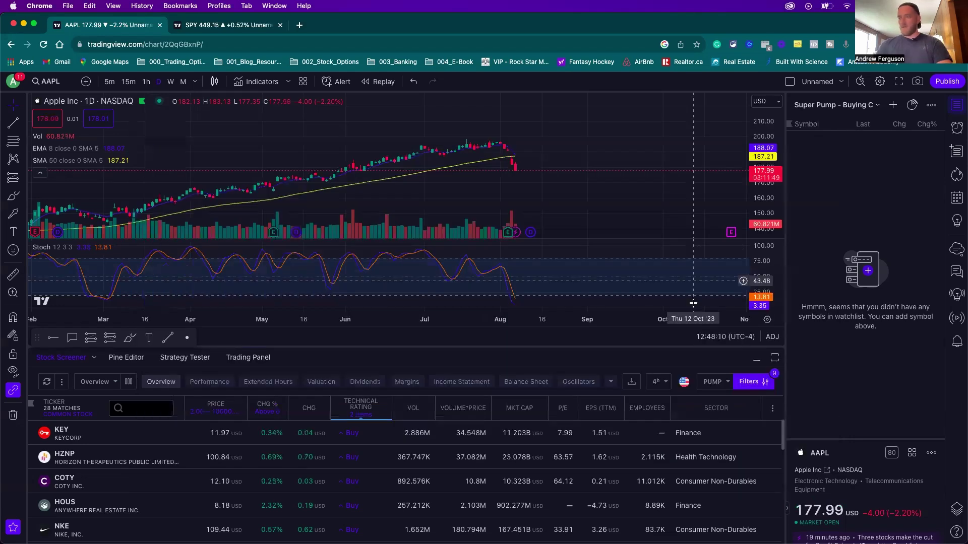
{"action": "left_click", "coordinate": [717, 384]}
{"action": "left_click", "coordinate": [620, 376]}
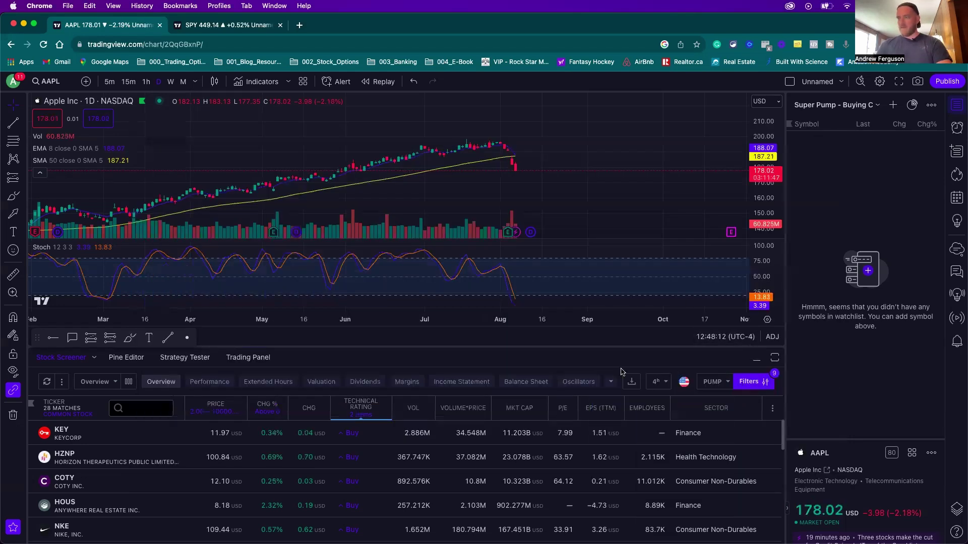
{"action": "left_click", "coordinate": [47, 382]}
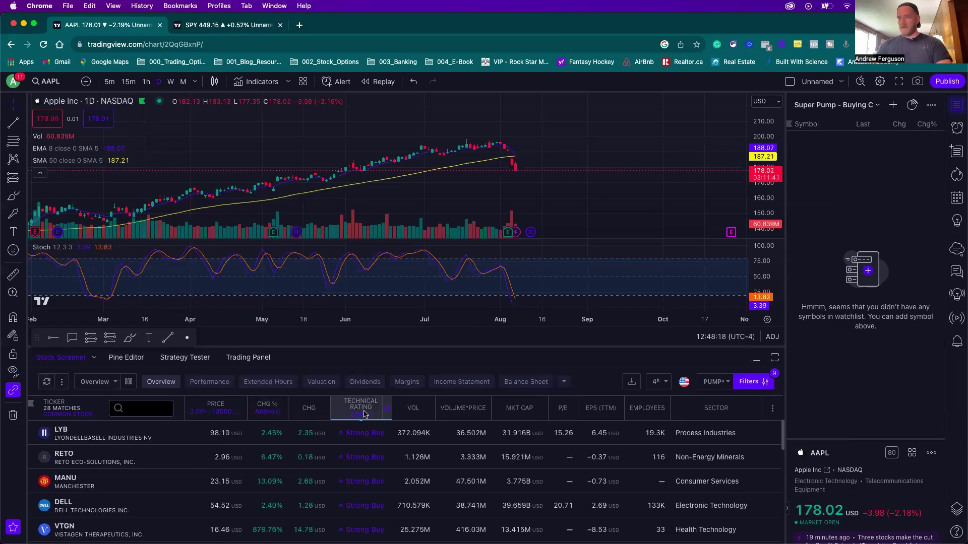
- Add every PUMP screener match to the Super Pump - Buying Calls watchlist
{"action": "left_click", "coordinate": [120, 437]}
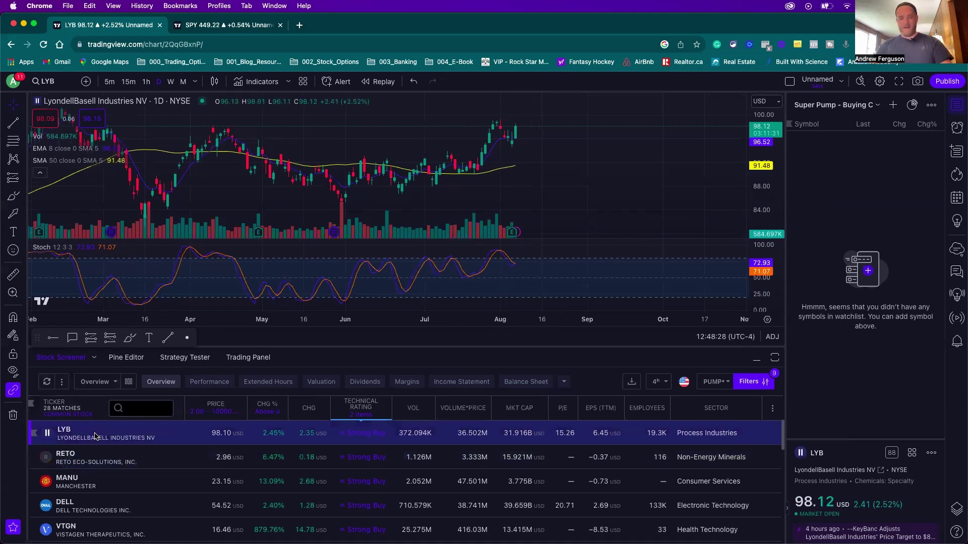
{"action": "key", "text": "super+a"}
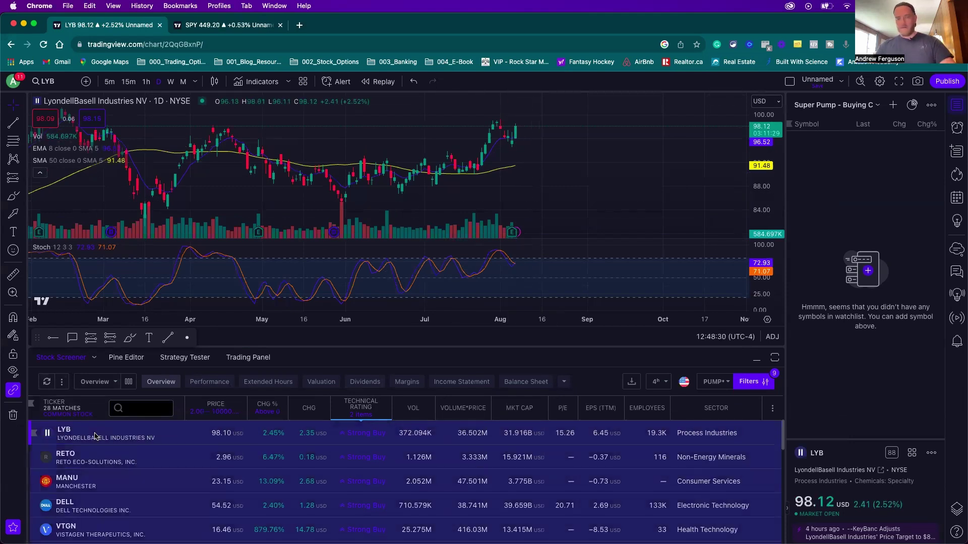
{"action": "right_click", "coordinate": [94, 436]}
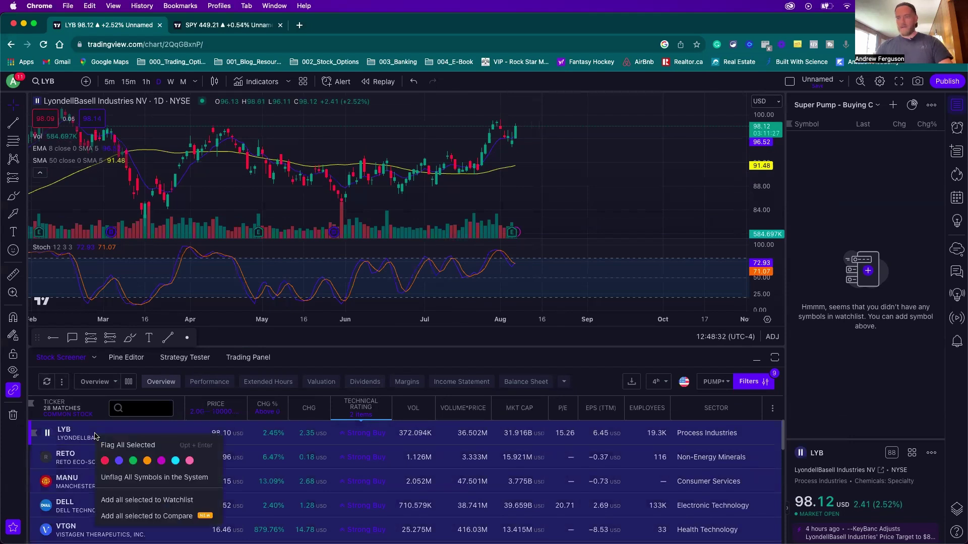
{"action": "left_click", "coordinate": [135, 500]}
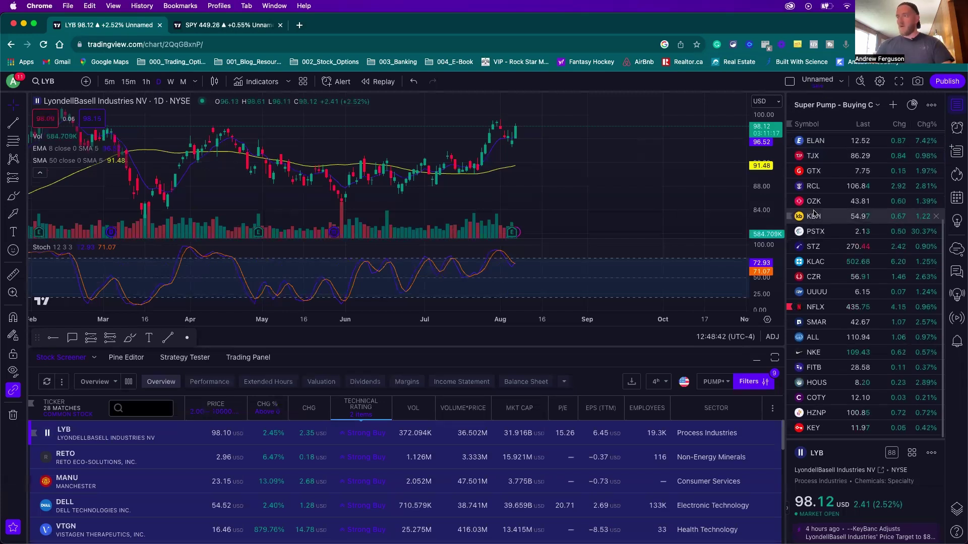
- Collapse the screener, pan the LYB chart, and bring up Elanco (ELAN) from the watchlist
{"action": "left_click", "coordinate": [756, 357]}
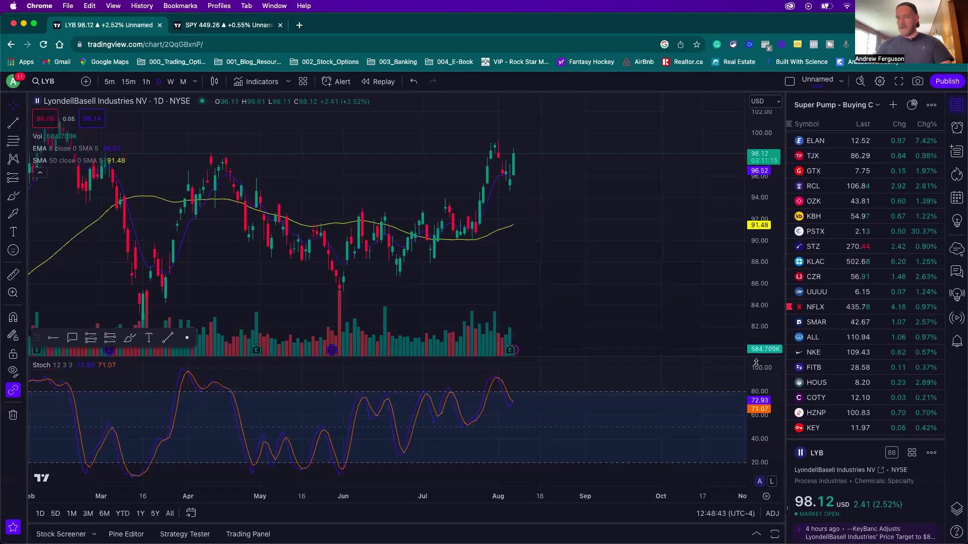
{"action": "left_click_drag", "start_coordinate": [587, 217], "coordinate": [642, 231]}
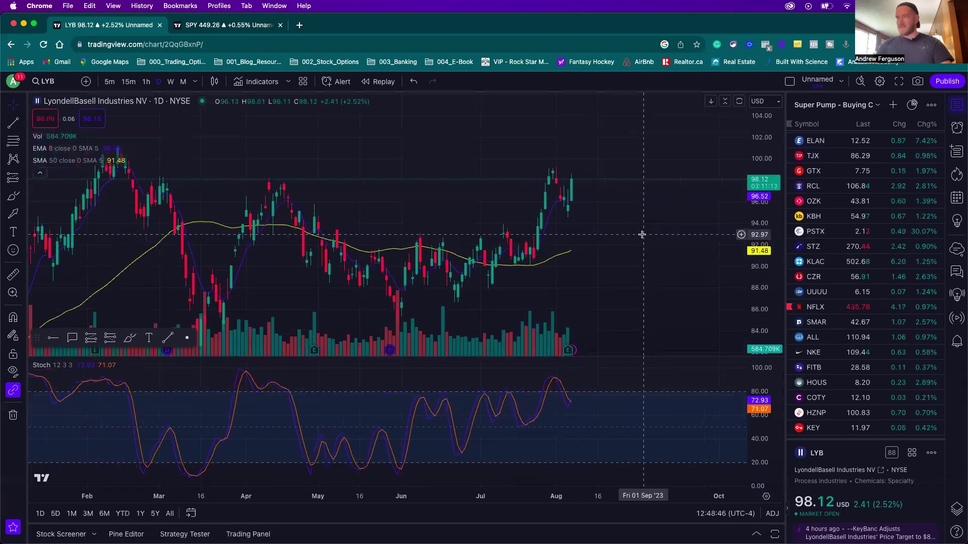
{"action": "left_click", "coordinate": [814, 141]}
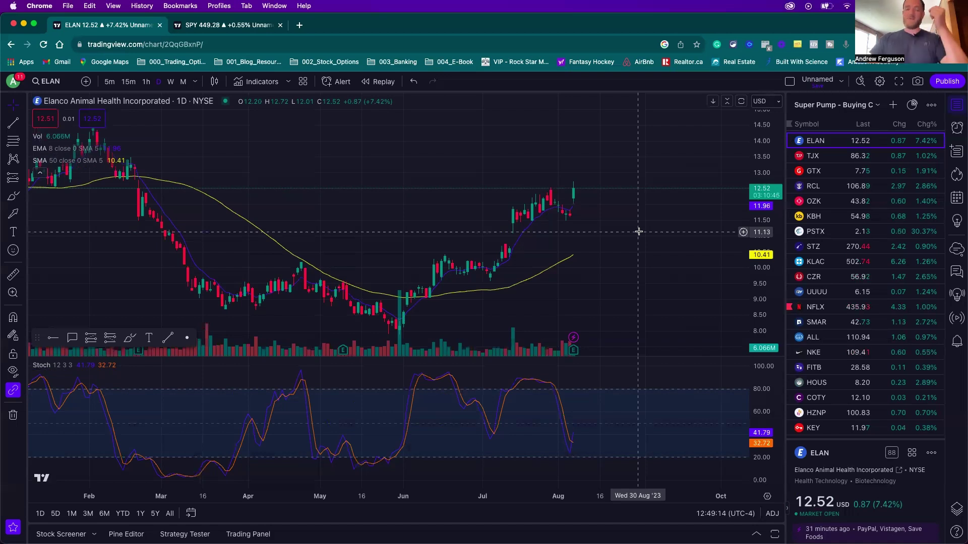
{"action": "scroll", "coordinate": [638, 230], "scroll_direction": "left", "scroll_amount": 2}
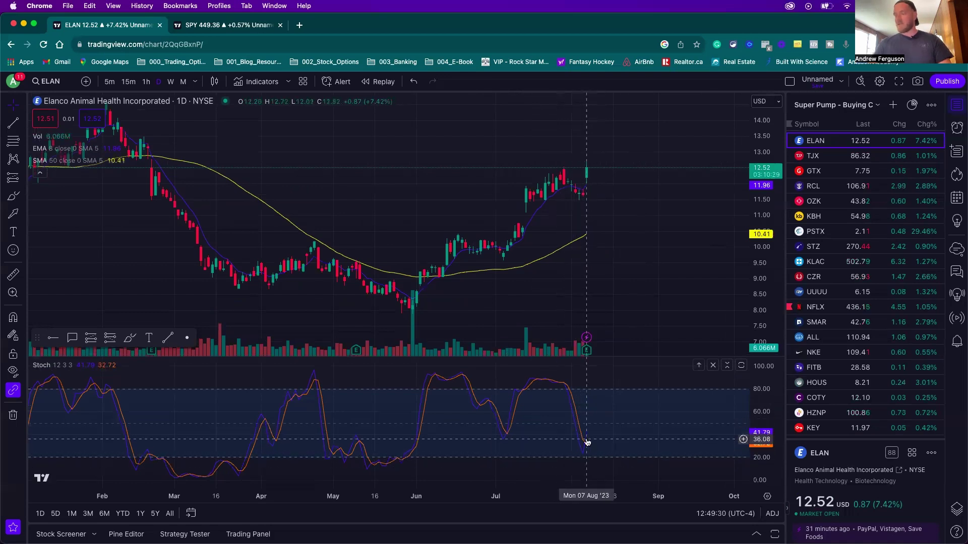
- Stretch the ELAN price scale and discard a trial brush stroke
{"action": "scroll", "coordinate": [542, 197], "scroll_direction": "right", "scroll_amount": 2}
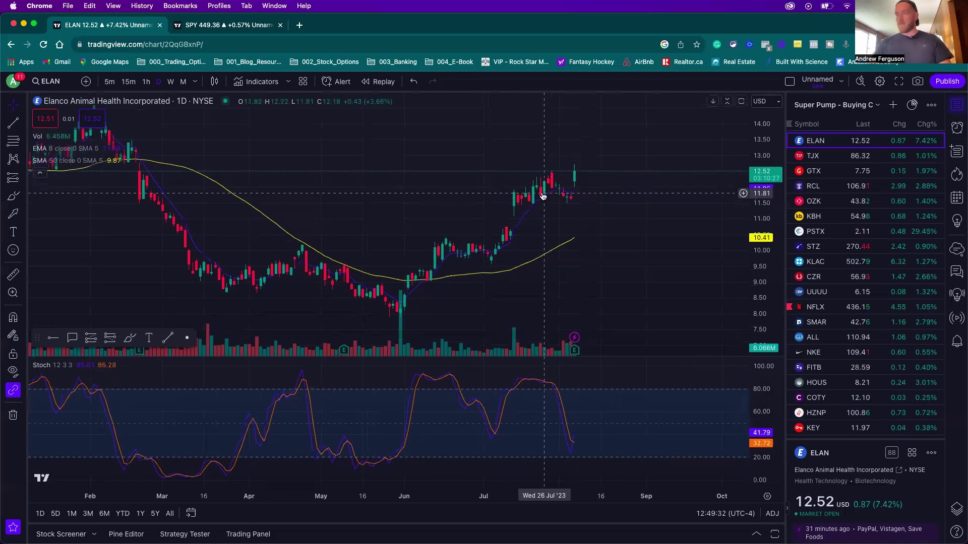
{"action": "scroll", "coordinate": [544, 194], "scroll_direction": "down", "scroll_amount": 3}
{"action": "scroll", "coordinate": [634, 196], "scroll_direction": "down", "scroll_amount": 2}
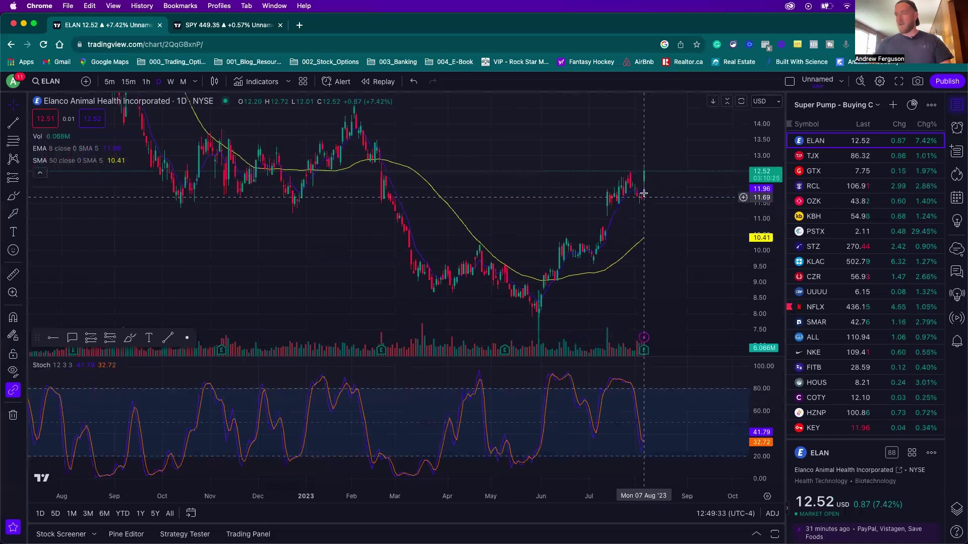
{"action": "scroll", "coordinate": [644, 193], "scroll_direction": "up", "scroll_amount": 5}
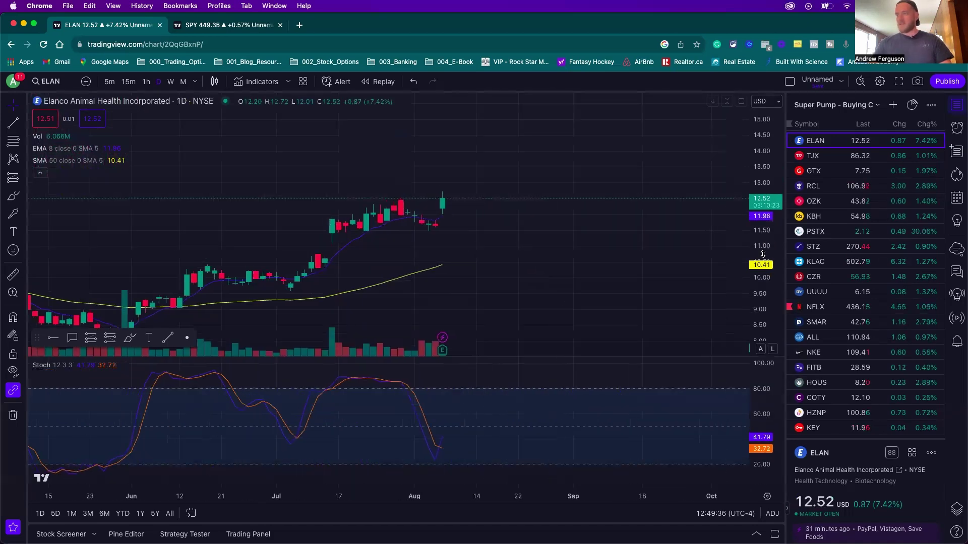
{"action": "left_click_drag", "start_coordinate": [763, 254], "coordinate": [763, 242]}
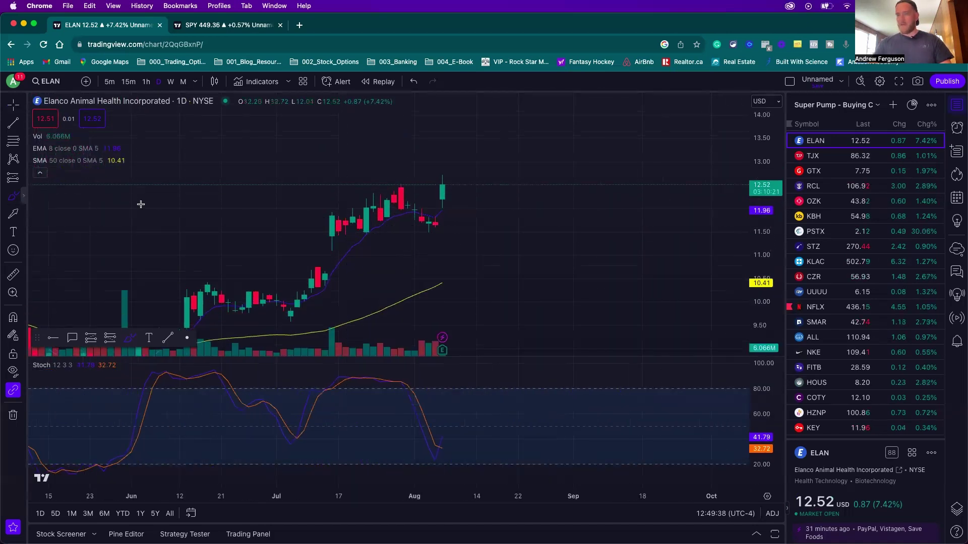
{"action": "left_click_drag", "start_coordinate": [435, 208], "coordinate": [454, 217]}
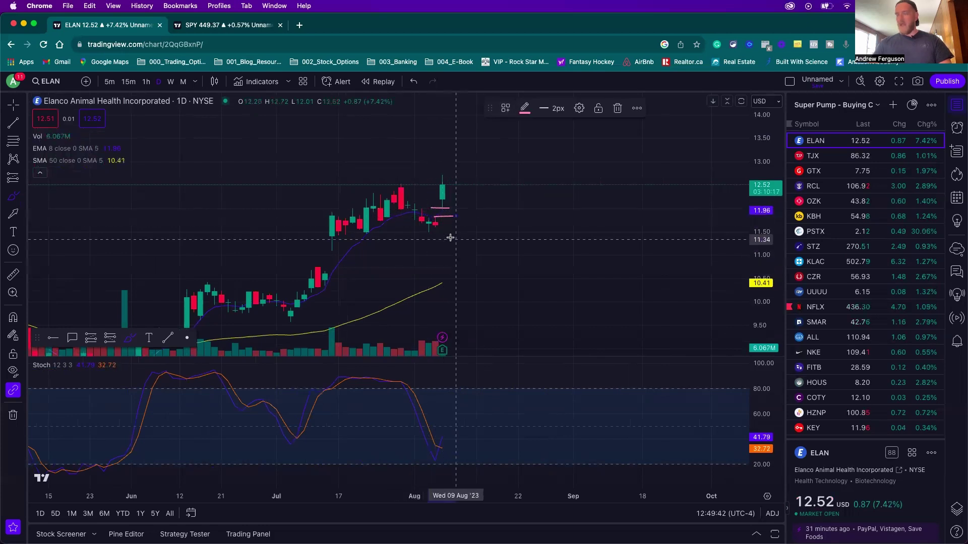
{"action": "left_click", "coordinate": [617, 108]}
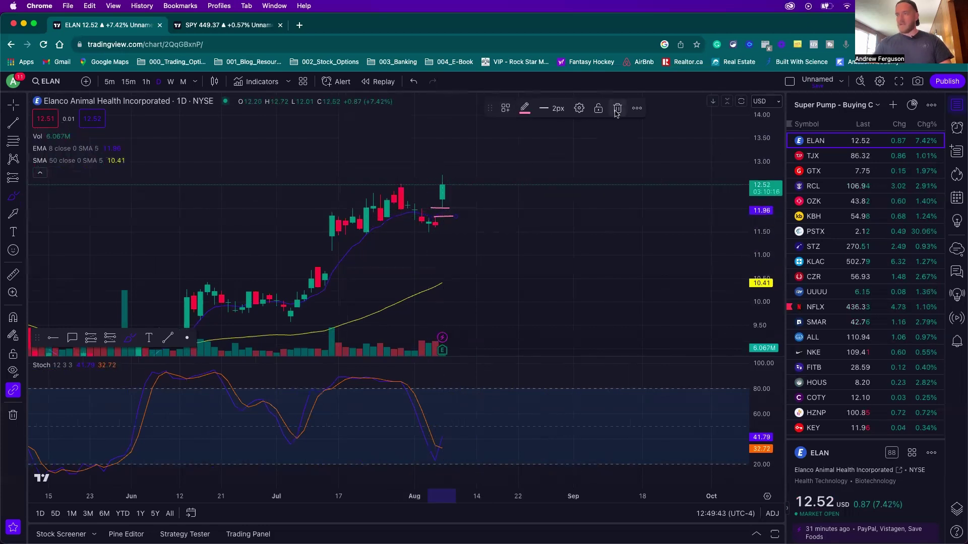
{"action": "left_click", "coordinate": [11, 107]}
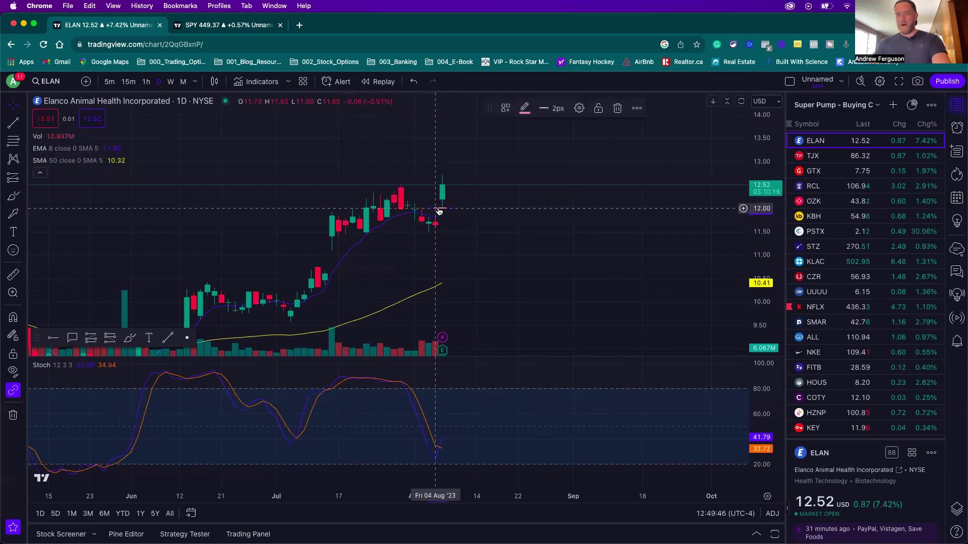
{"action": "left_click", "coordinate": [439, 211]}
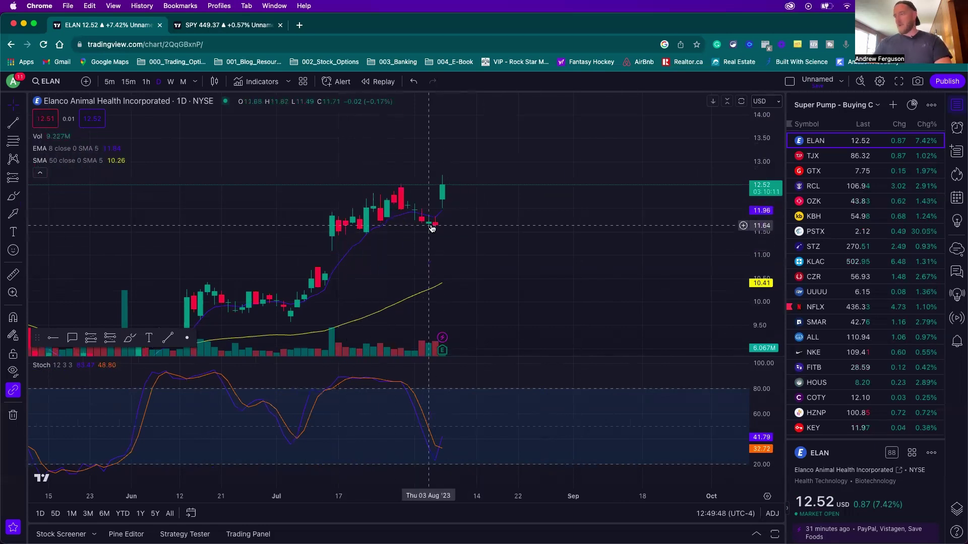
- Sketch a pink brush arrow beside the latest ELAN candles
{"action": "left_click", "coordinate": [14, 196]}
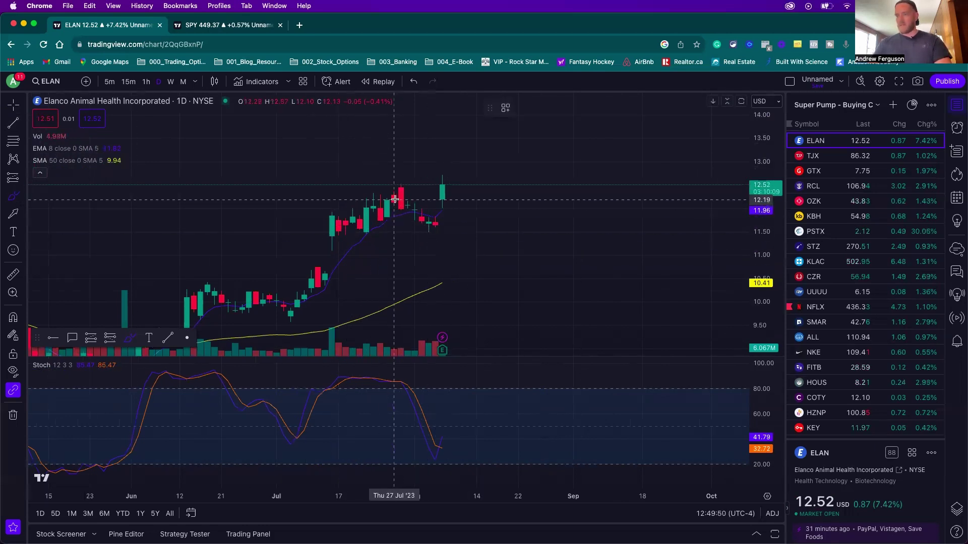
{"action": "scroll", "coordinate": [394, 199], "scroll_direction": "up", "scroll_amount": 5}
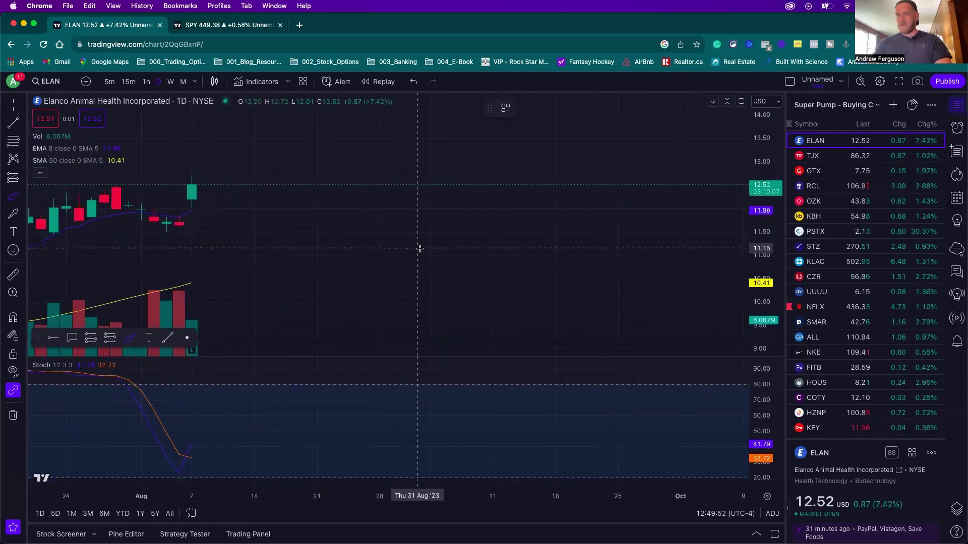
{"action": "mouse_move", "coordinate": [229, 239]}
{"action": "left_mouse_down"}
{"action": "mouse_move", "coordinate": [254, 235]}
{"action": "mouse_move", "coordinate": [201, 218]}
{"action": "mouse_move", "coordinate": [227, 211]}
{"action": "mouse_move", "coordinate": [171, 217]}
{"action": "left_mouse_up"}
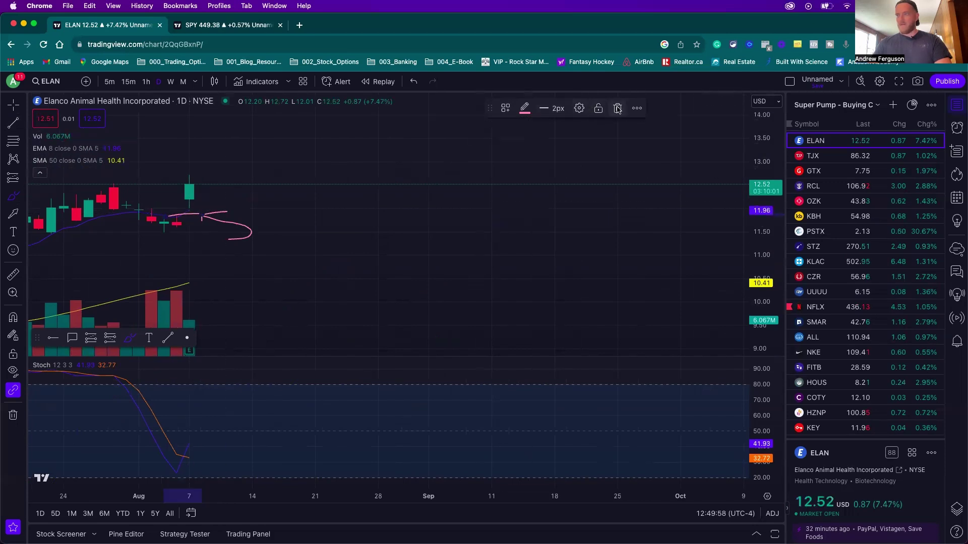
{"action": "key", "text": "Escape"}
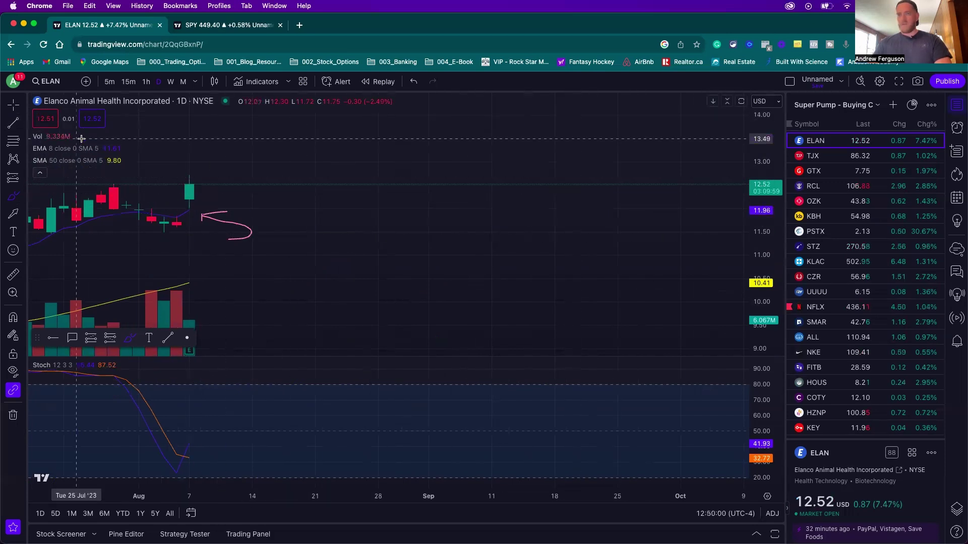
{"action": "left_click_drag", "start_coordinate": [277, 182], "coordinate": [583, 181]}
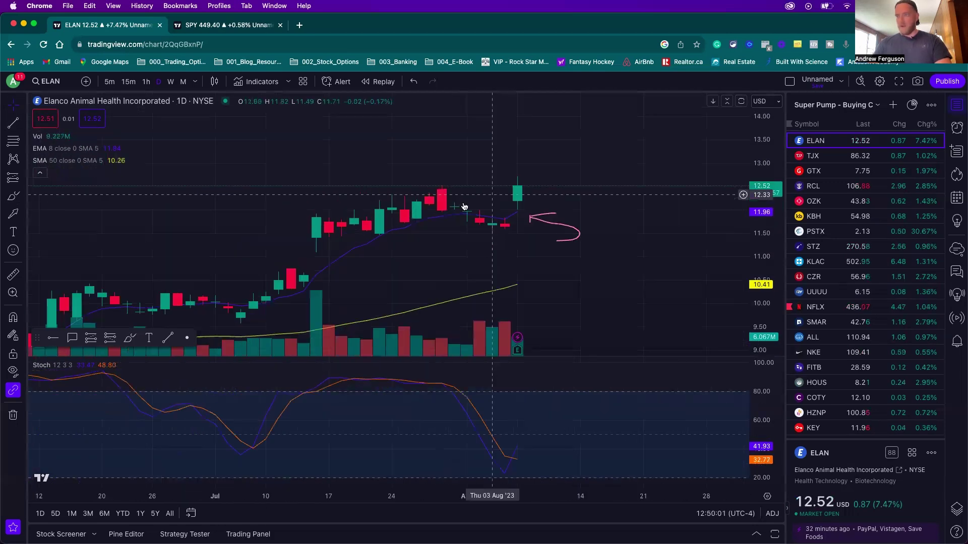
{"action": "scroll", "coordinate": [633, 190], "scroll_direction": "up", "scroll_amount": 3}
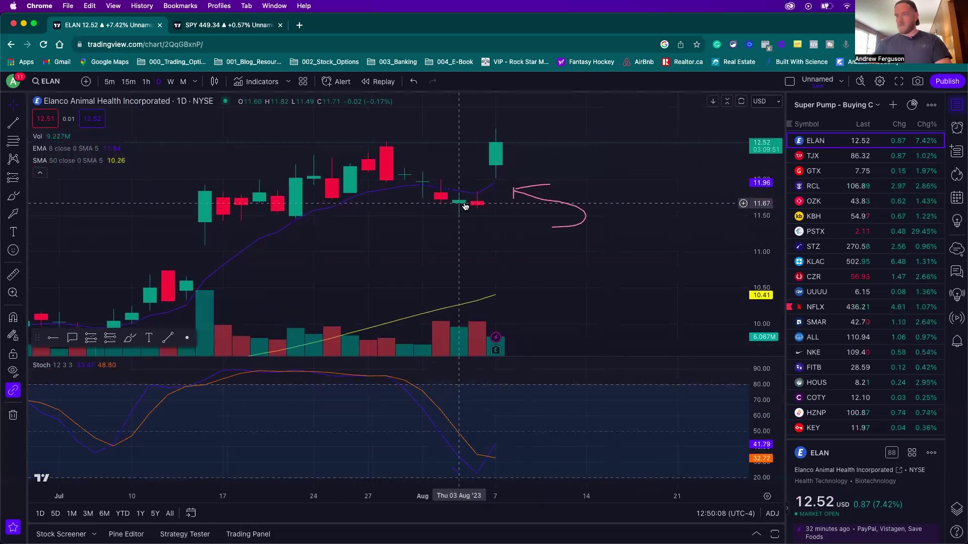
- Delete the pink brush arrow and restore the Stoch pane below the price chart
{"action": "double_click", "coordinate": [527, 188]}
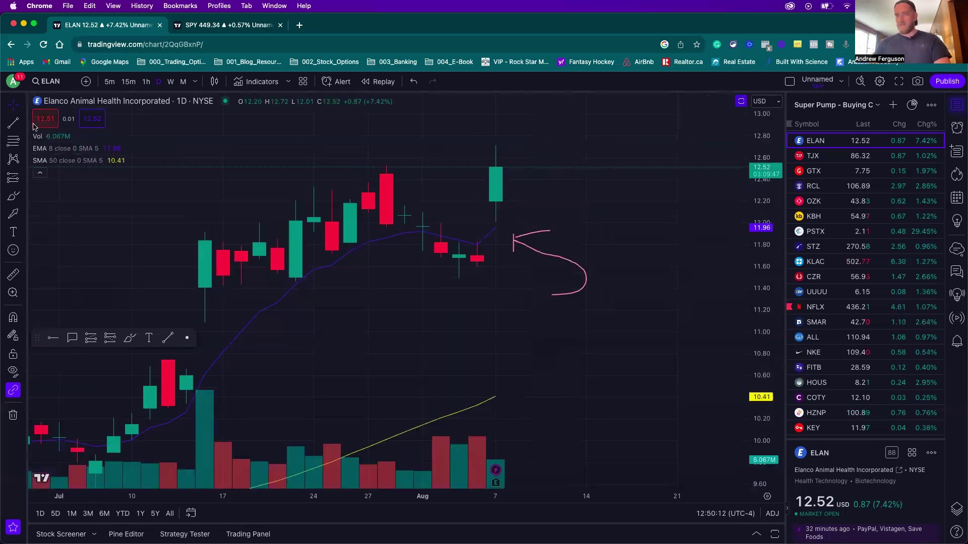
{"action": "left_click", "coordinate": [536, 235]}
{"action": "double_click", "coordinate": [536, 235]}
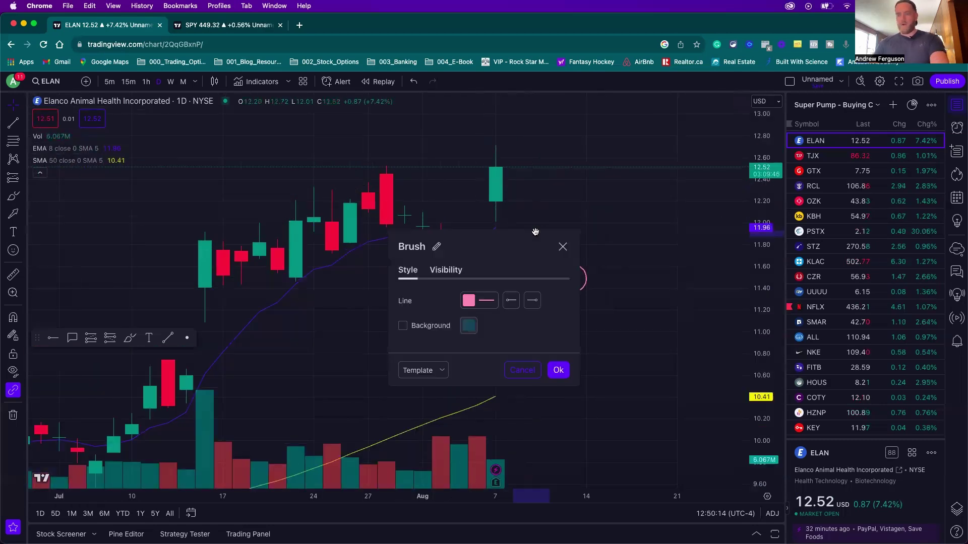
{"action": "key", "text": "Escape"}
{"action": "key", "text": "Delete"}
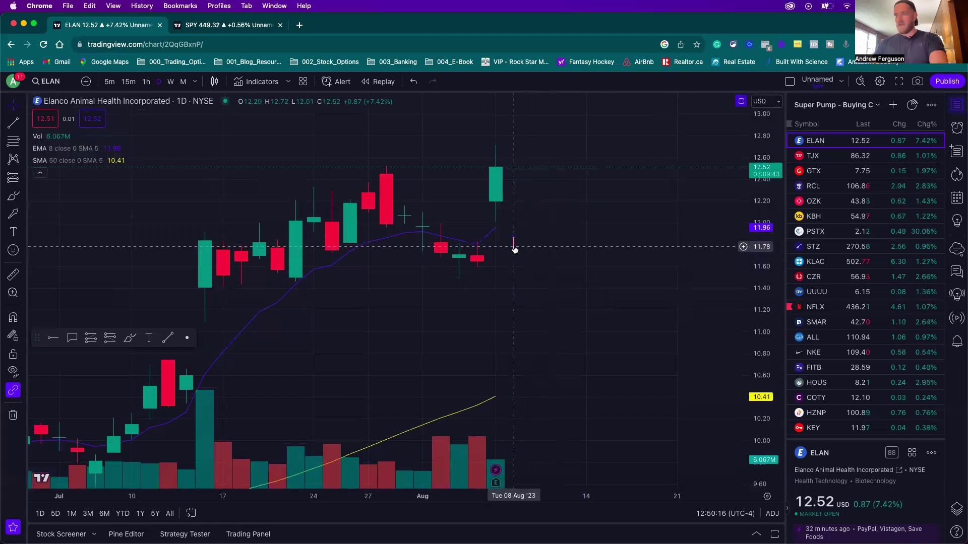
{"action": "double_click", "coordinate": [571, 240]}
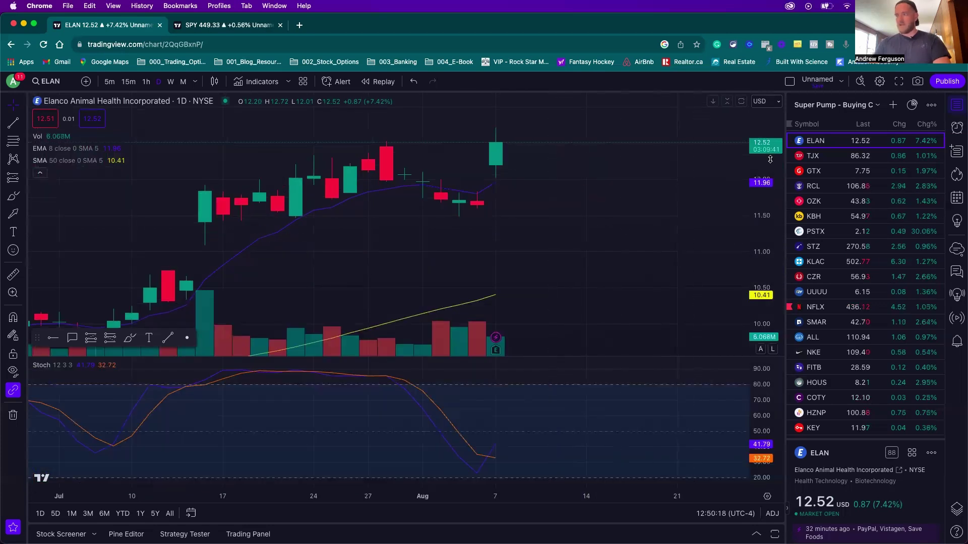
{"action": "scroll", "coordinate": [583, 251], "scroll_direction": "down", "scroll_amount": 5}
{"action": "scroll", "coordinate": [583, 251], "scroll_direction": "left", "scroll_amount": 3}
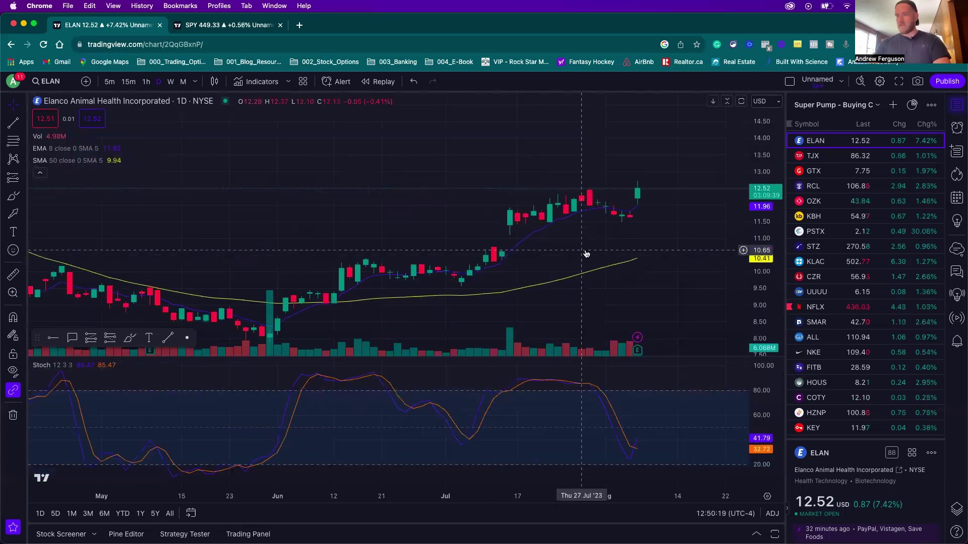
{"action": "scroll", "coordinate": [586, 254], "scroll_direction": "down", "scroll_amount": 5}
- Reframe the ELAN chart and give ELAN an orange flag in the watchlist
{"action": "left_click_drag", "start_coordinate": [577, 205], "coordinate": [490, 255]}
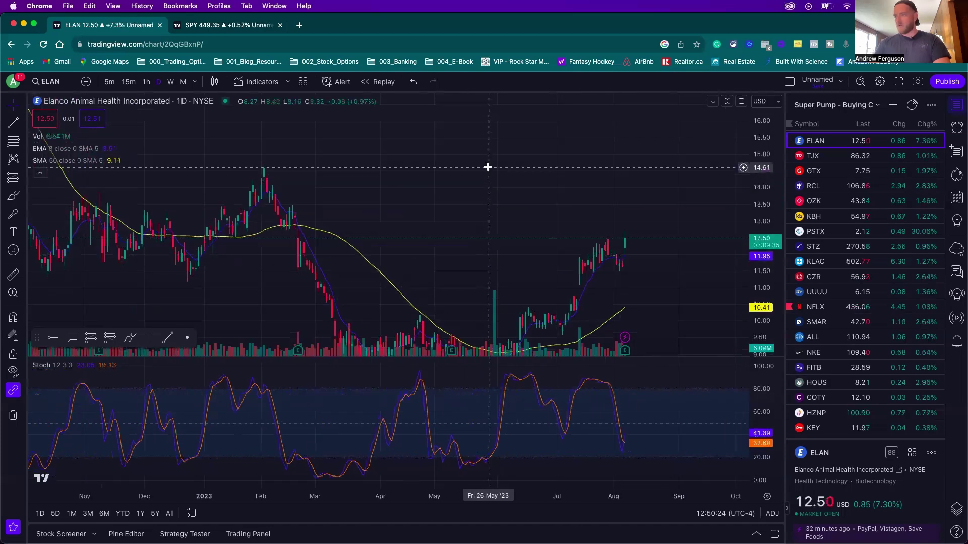
{"action": "left_click_drag", "start_coordinate": [505, 201], "coordinate": [410, 123]}
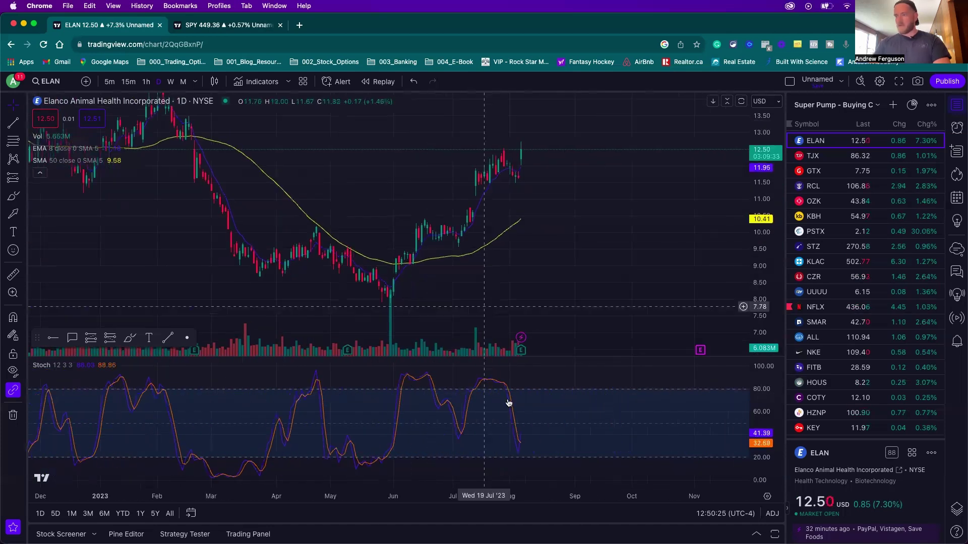
{"action": "left_click_drag", "start_coordinate": [510, 324], "coordinate": [444, 296]}
{"action": "scroll", "coordinate": [402, 252], "scroll_direction": "up", "scroll_amount": 6}
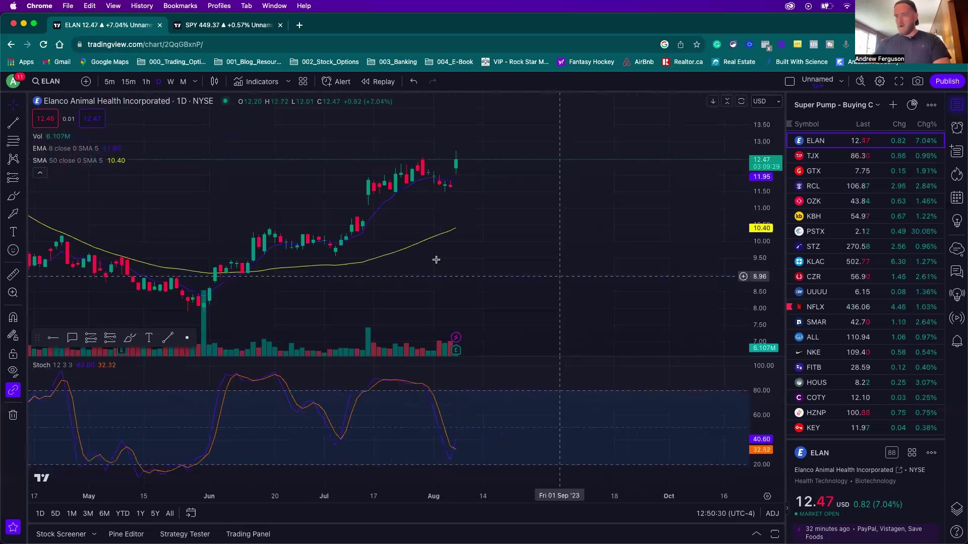
{"action": "left_click_drag", "start_coordinate": [446, 239], "coordinate": [616, 229]}
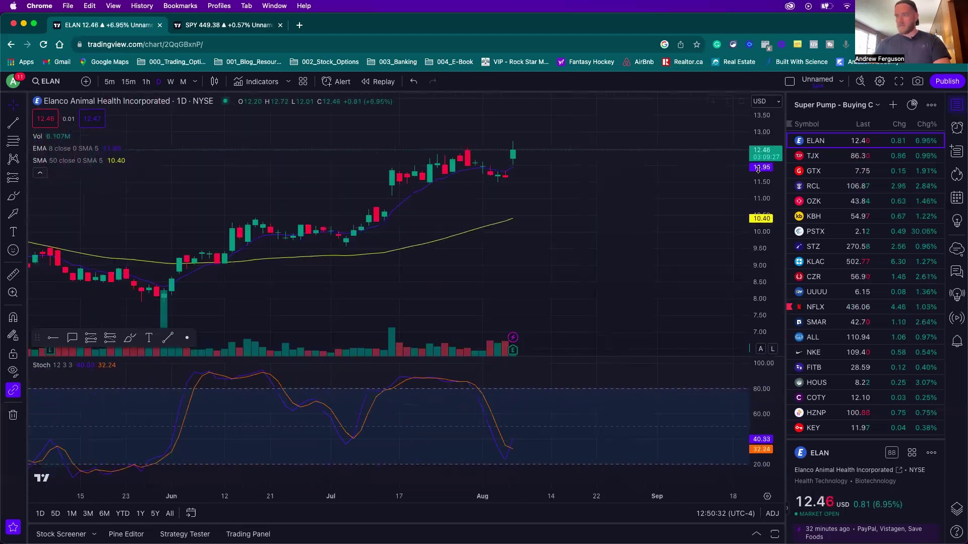
{"action": "left_click_drag", "start_coordinate": [764, 207], "coordinate": [764, 224]}
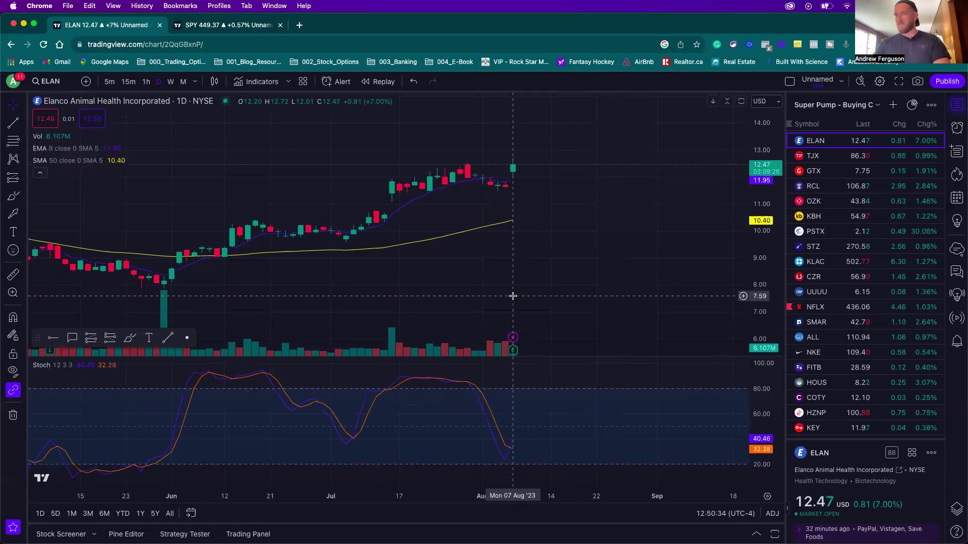
{"action": "left_click", "coordinate": [790, 141]}
{"action": "left_click", "coordinate": [840, 140]}
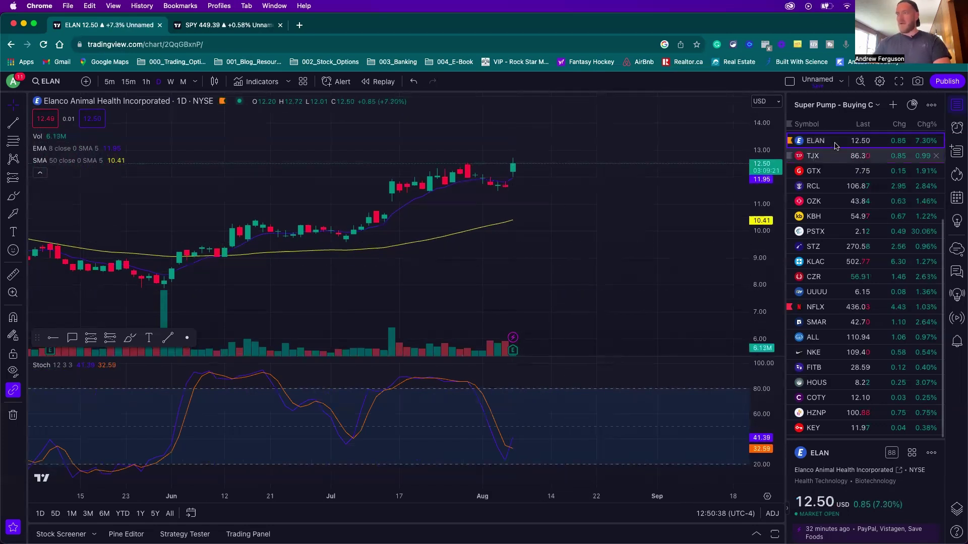
- Bring up the LyondellBasell (LYB) chart from the watchlist, passing through RETO
{"action": "scroll", "coordinate": [835, 151], "scroll_direction": "up", "scroll_amount": 5}
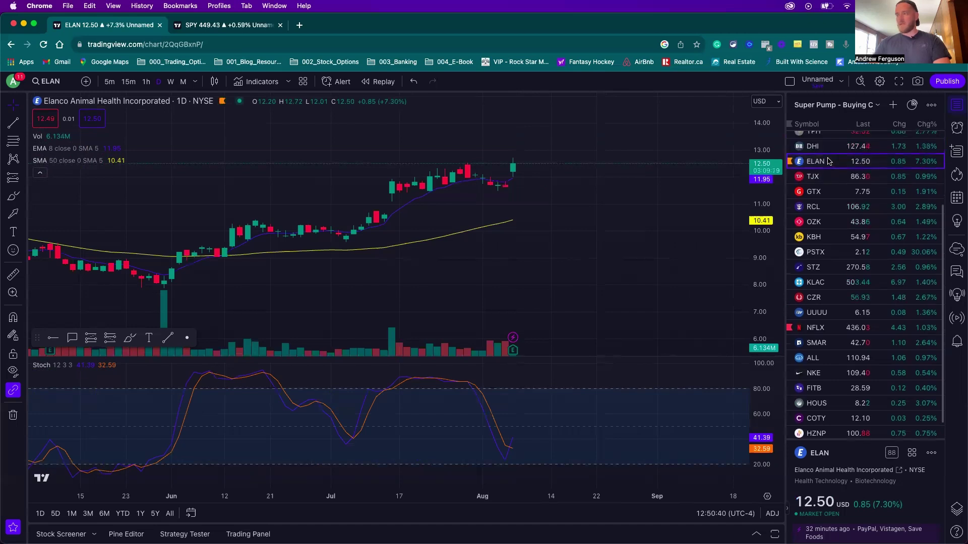
{"action": "left_click", "coordinate": [827, 154]}
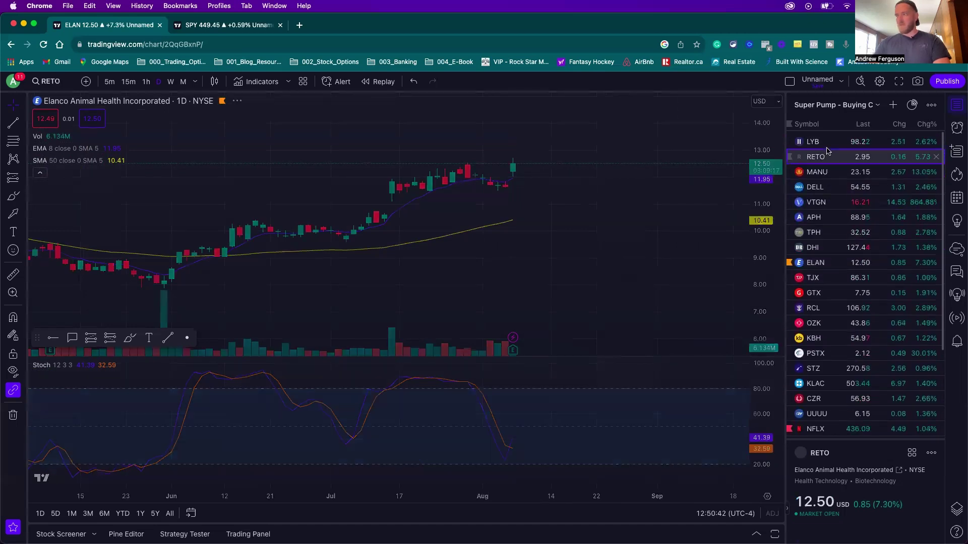
{"action": "left_click", "coordinate": [830, 146]}
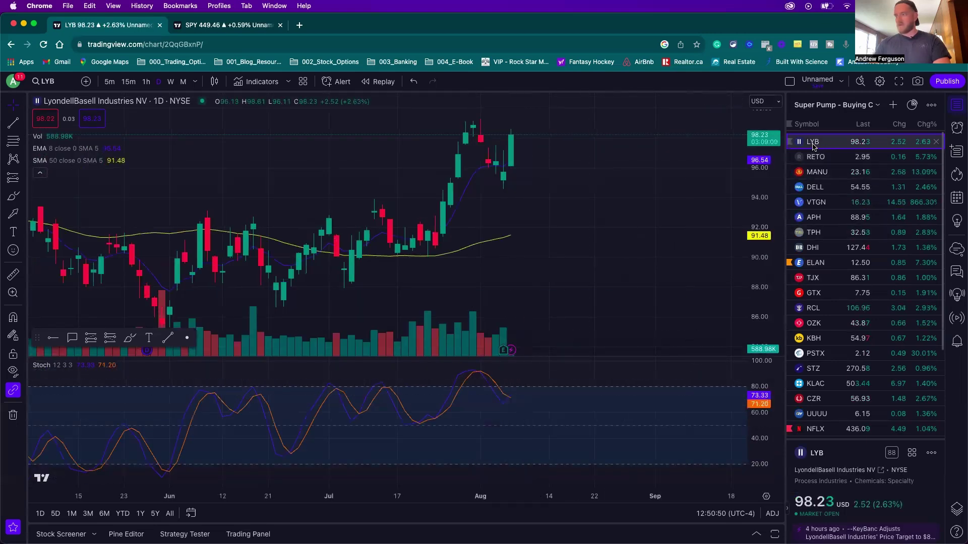
- Remove LYB and RETO from the watchlist and flag MANU green
{"action": "left_click", "coordinate": [935, 143]}
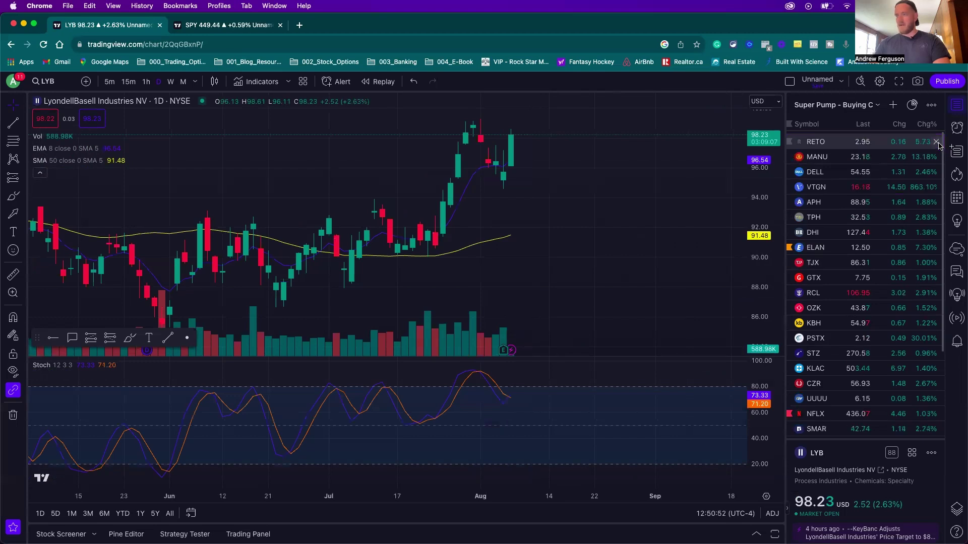
{"action": "left_click", "coordinate": [822, 145]}
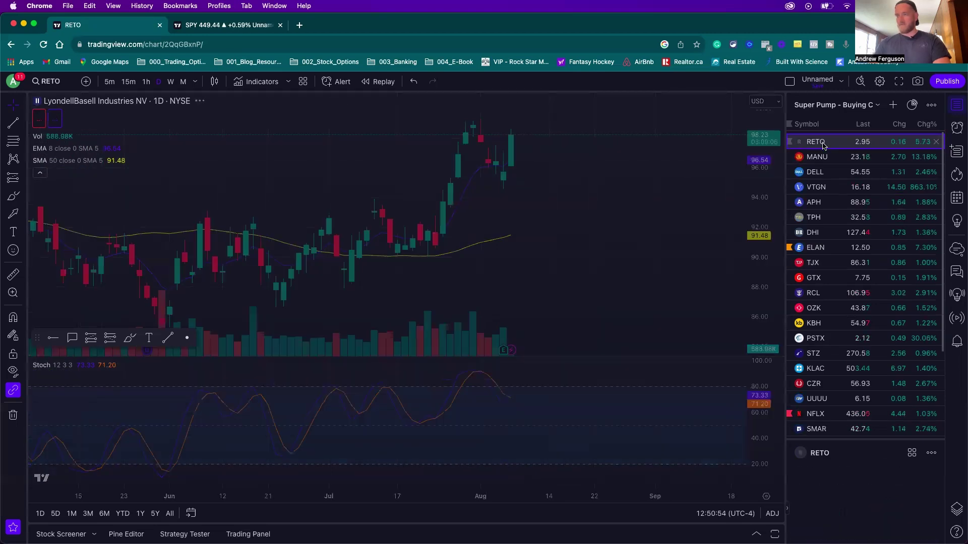
{"action": "key", "text": "Delete"}
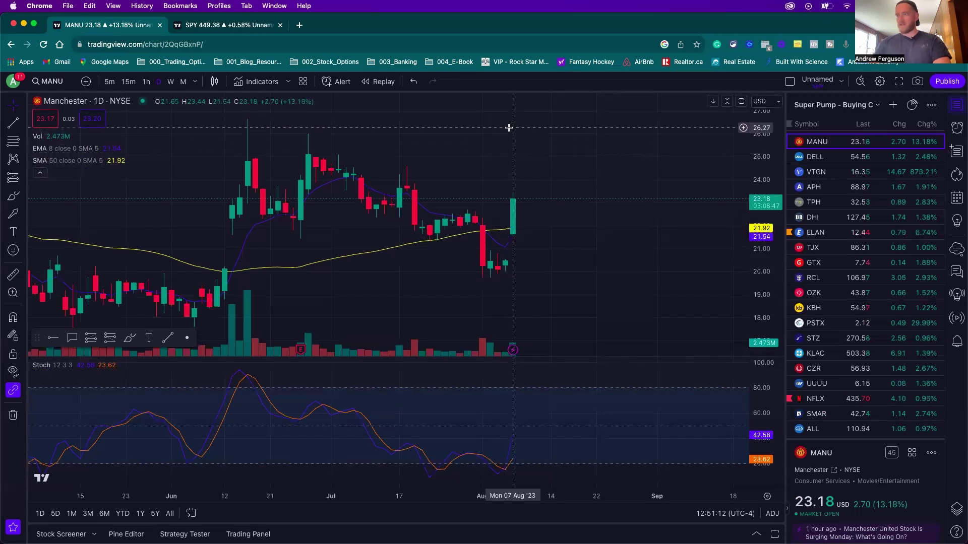
{"action": "left_click", "coordinate": [789, 144]}
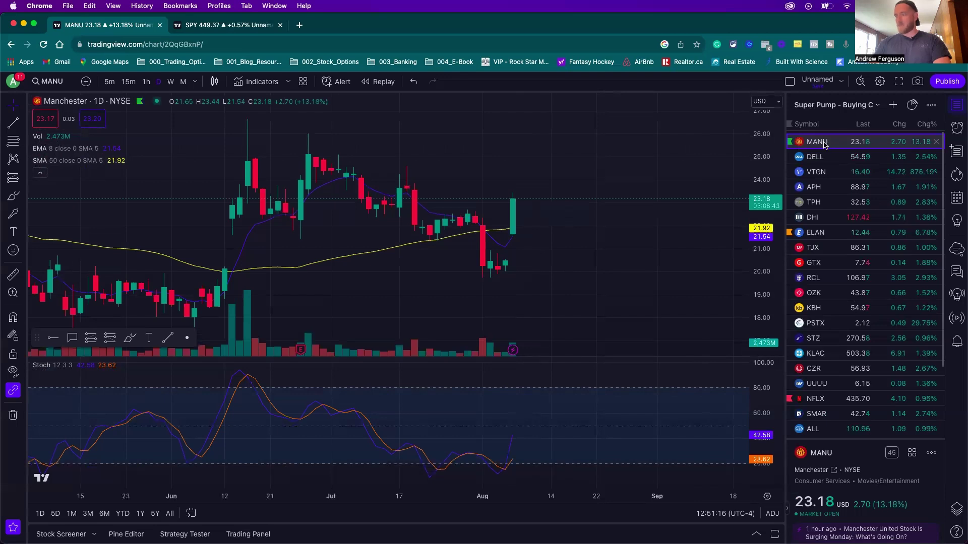
- Step through the DELL, VTGN, APH and TPH charts in the watchlist
{"action": "scroll", "coordinate": [601, 173], "scroll_direction": "left", "scroll_amount": 3}
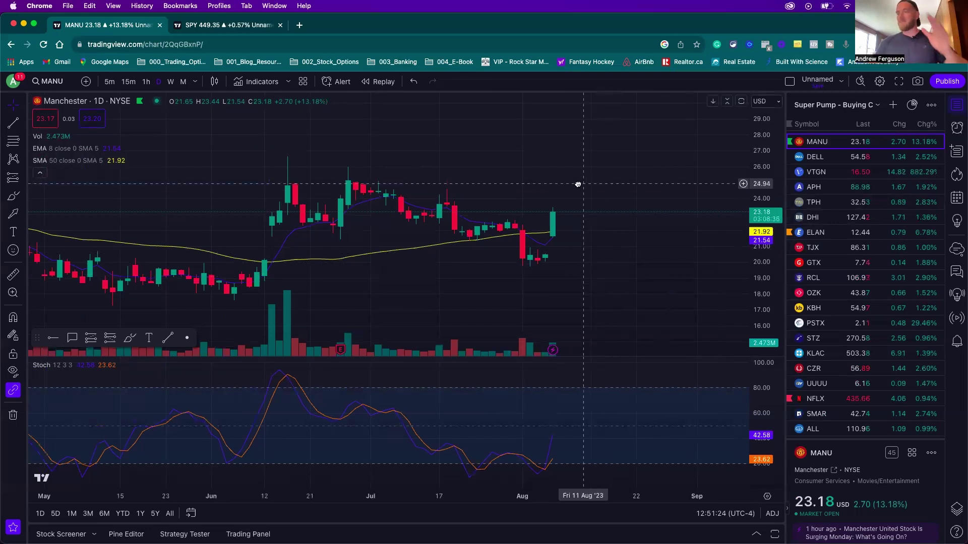
{"action": "left_click", "coordinate": [829, 157]}
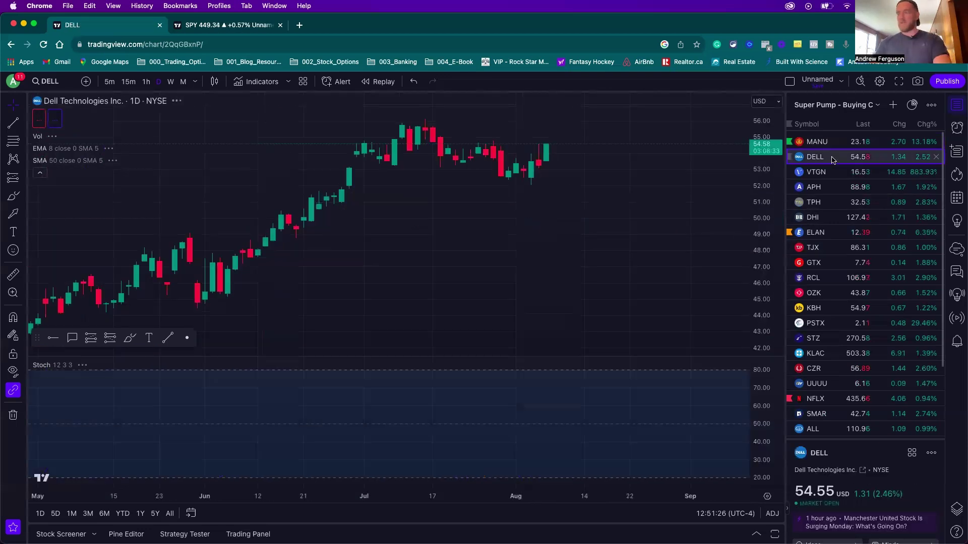
{"action": "key", "text": "Down"}
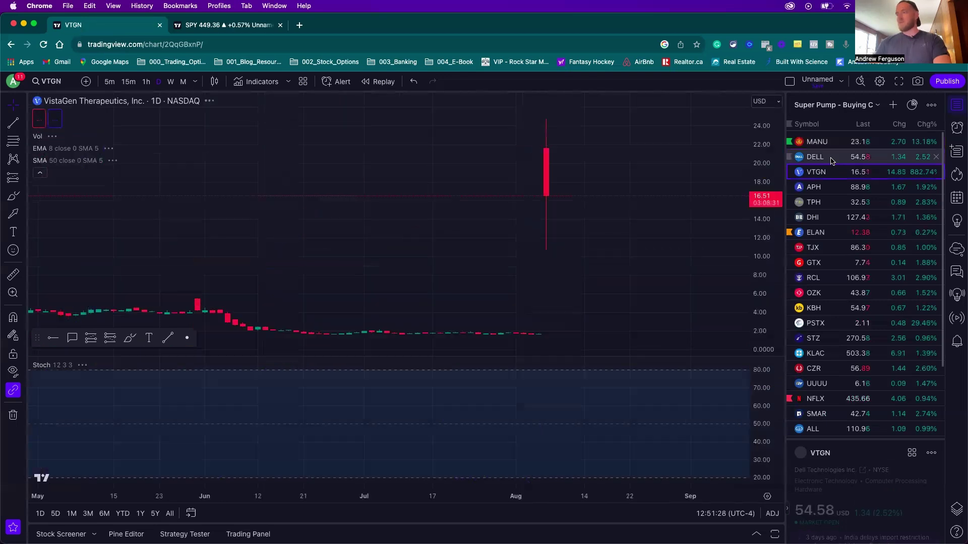
{"action": "key", "text": "Down"}
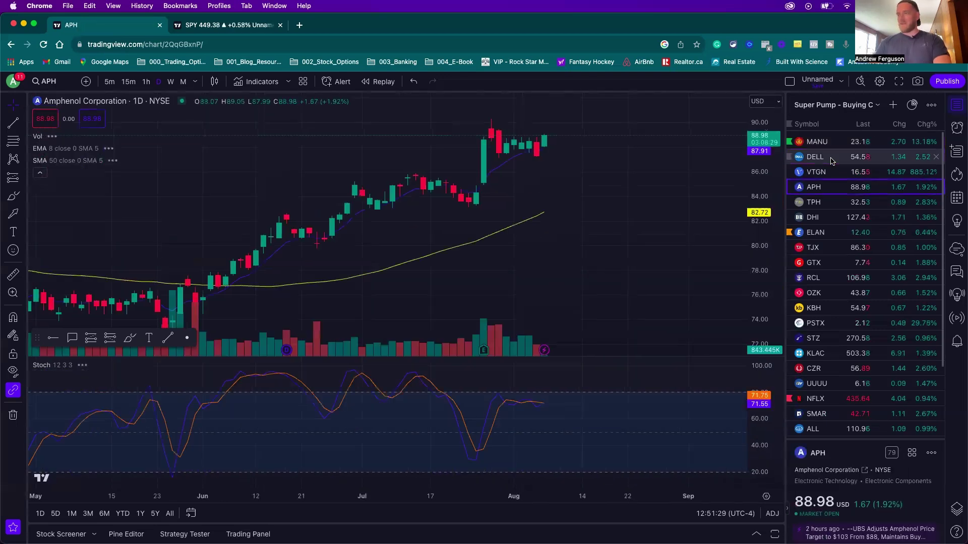
{"action": "key", "text": "Down"}
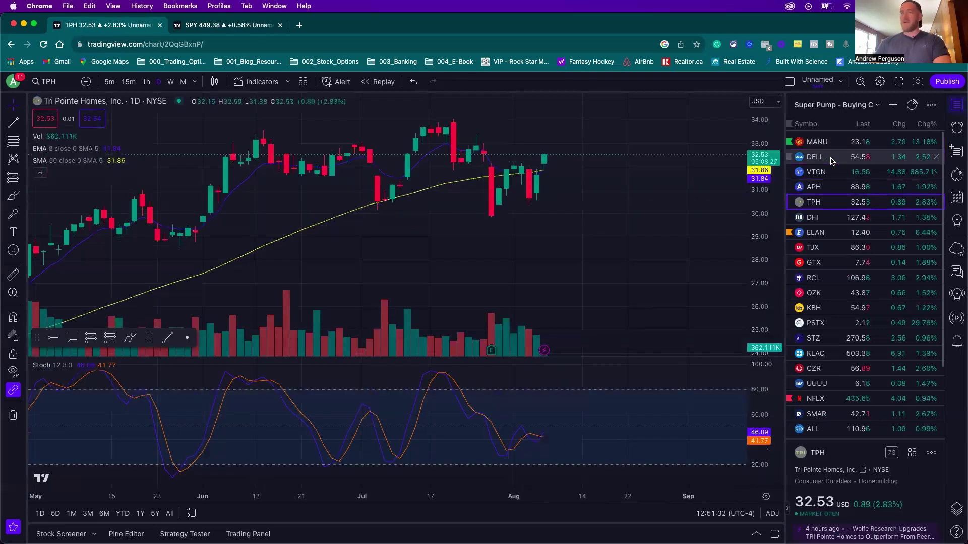
{"action": "left_click", "coordinate": [832, 161]}
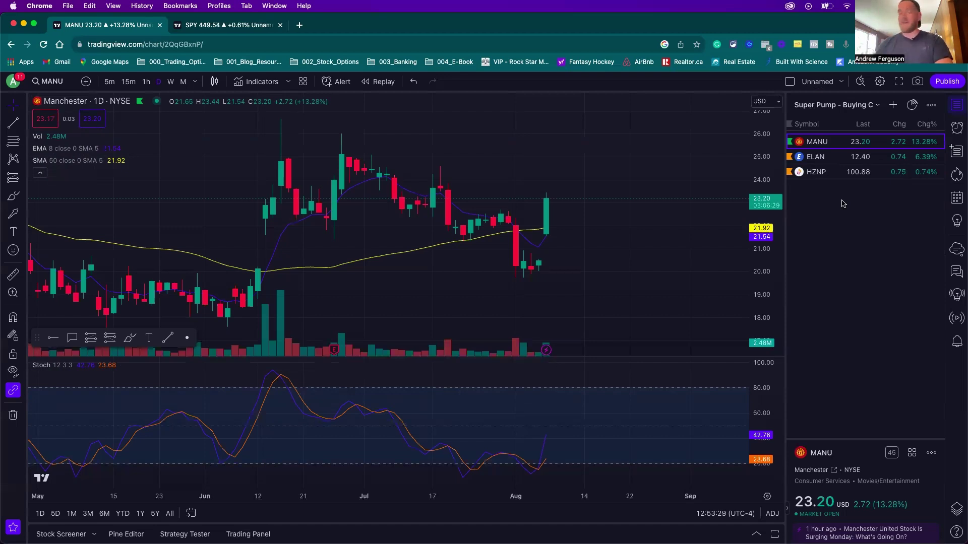
- Step past ELAN and HZNP to the MANU chart and widen its price range
{"action": "key", "text": "Down"}
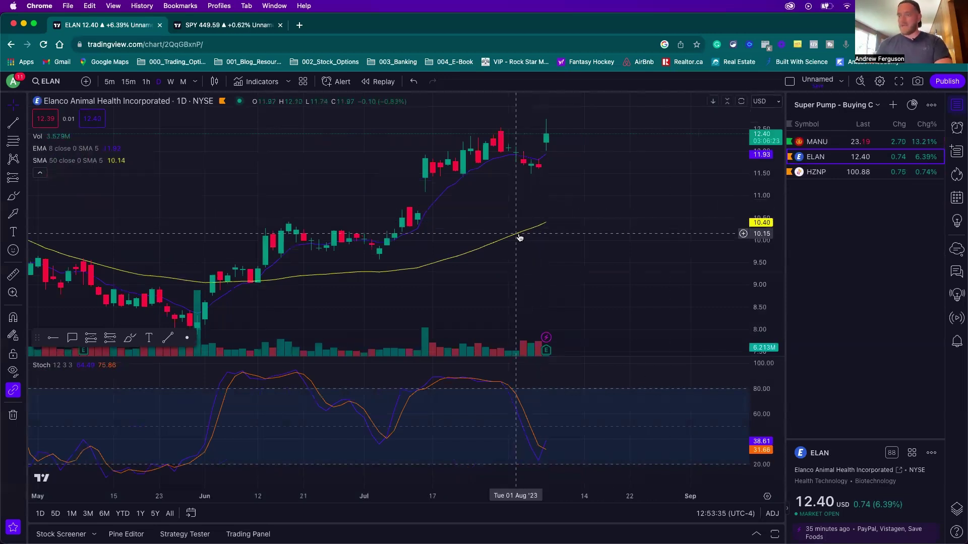
{"action": "key", "text": "Down"}
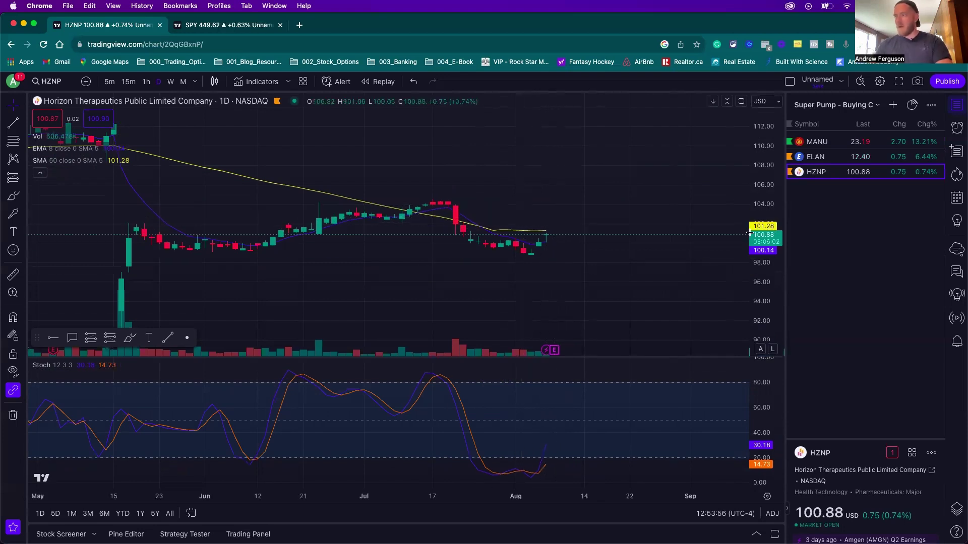
{"action": "left_click", "coordinate": [825, 139]}
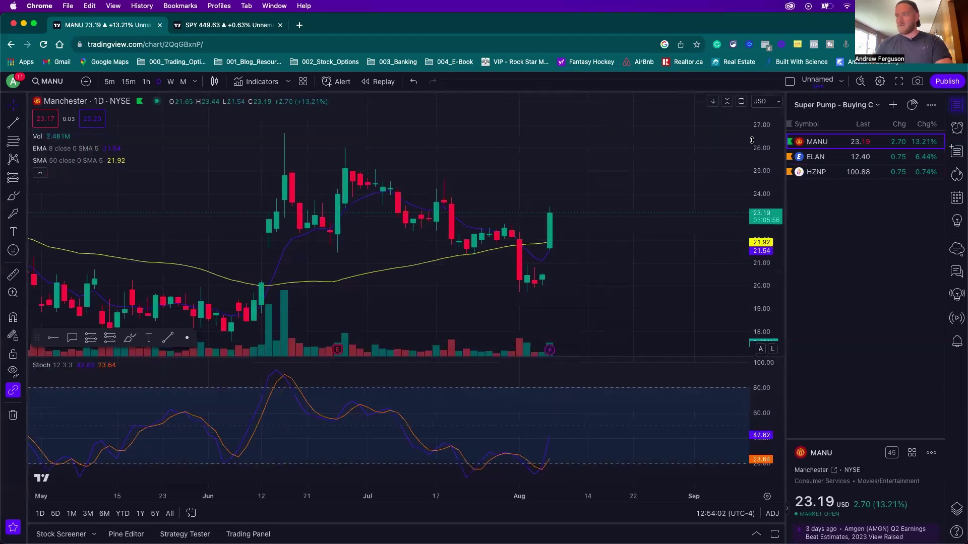
{"action": "left_click_drag", "start_coordinate": [595, 250], "coordinate": [585, 281]}
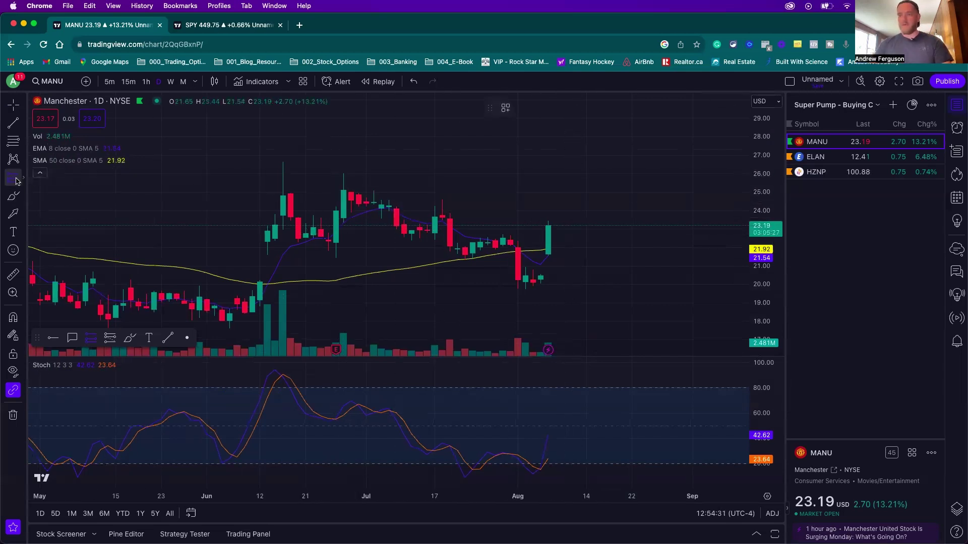
- Place a long-position box on MANU with target 26.01 and stop near 21.64
{"action": "left_click", "coordinate": [585, 225]}
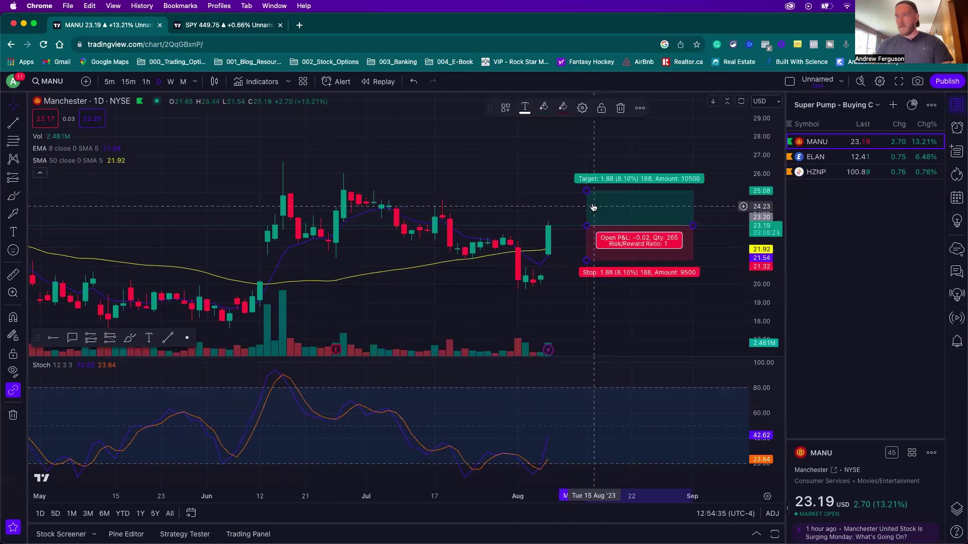
{"action": "left_click_drag", "start_coordinate": [588, 186], "coordinate": [589, 173]}
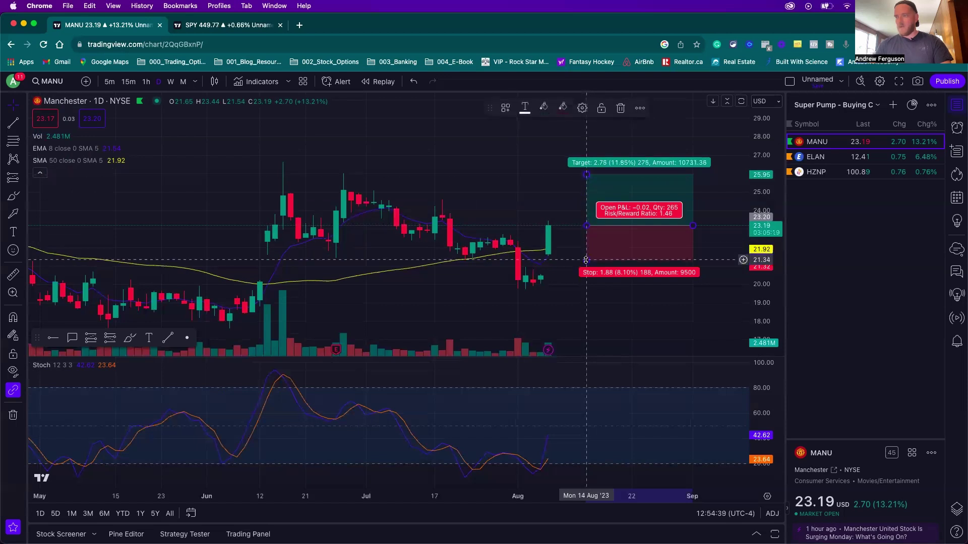
{"action": "left_click_drag", "start_coordinate": [586, 260], "coordinate": [586, 254]}
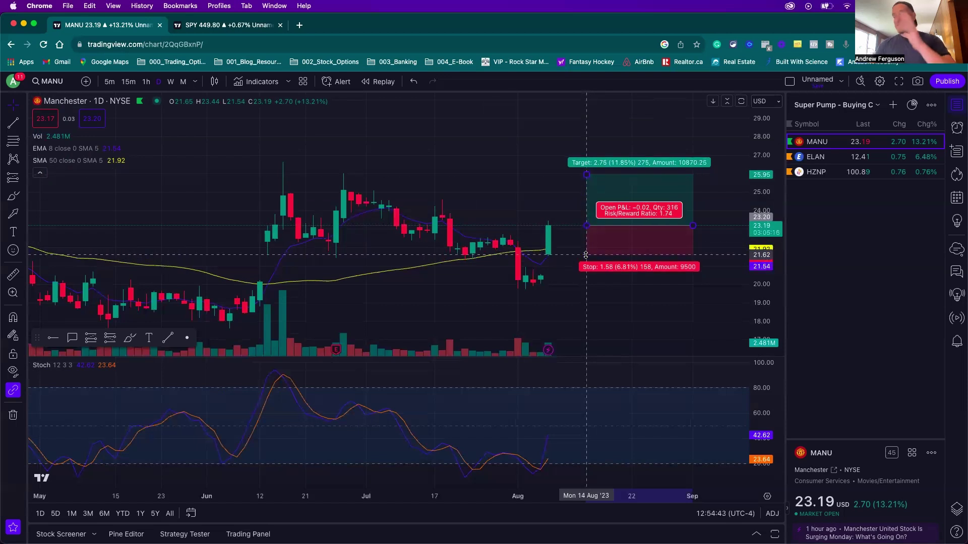
{"action": "left_click", "coordinate": [586, 255]}
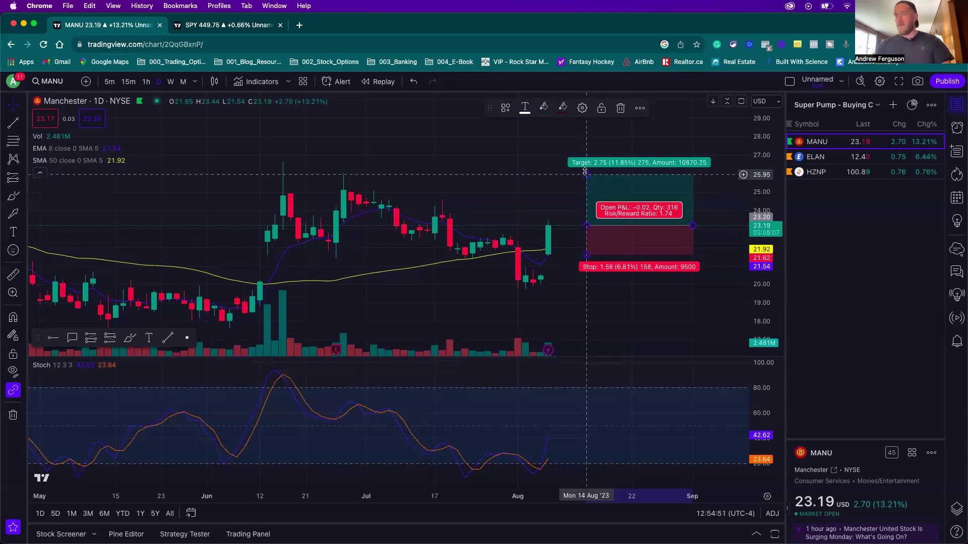
{"action": "mouse_move", "coordinate": [585, 171]}
{"action": "left_mouse_down"}
{"action": "mouse_move", "coordinate": [584, 160]}
{"action": "mouse_move", "coordinate": [585, 174]}
{"action": "left_mouse_up"}
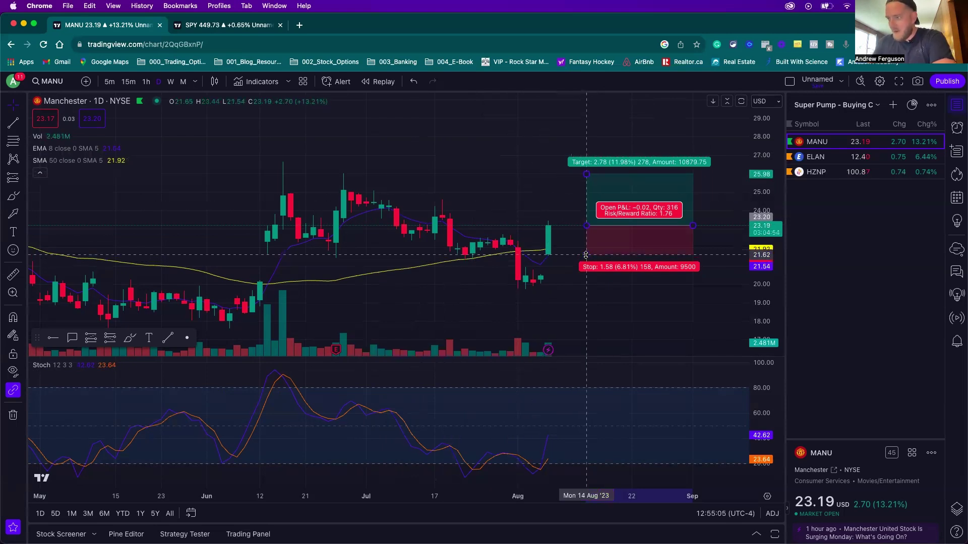
{"action": "left_click_drag", "start_coordinate": [586, 257], "coordinate": [585, 254]}
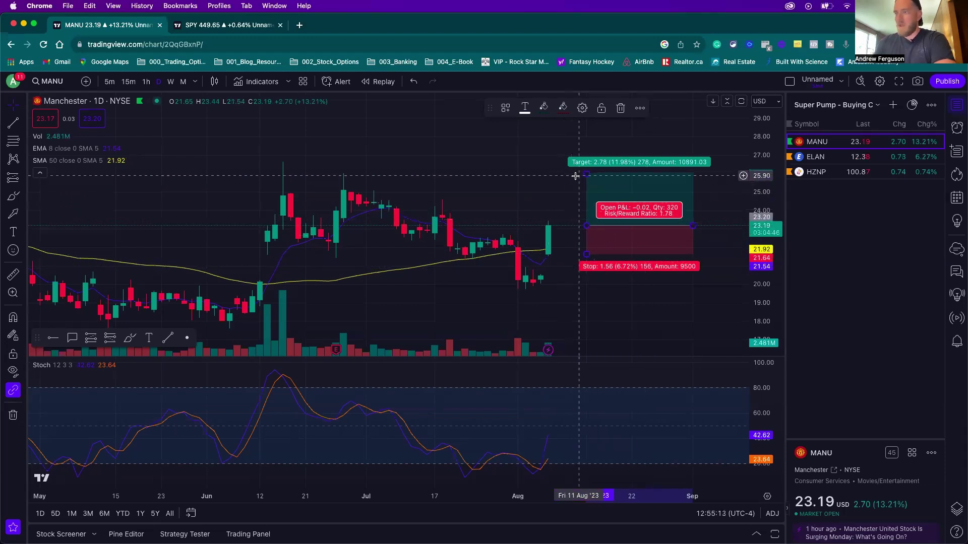
{"action": "mouse_move", "coordinate": [587, 175]}
{"action": "left_mouse_down"}
{"action": "mouse_move", "coordinate": [587, 164]}
{"action": "mouse_move", "coordinate": [587, 173]}
{"action": "left_mouse_up"}
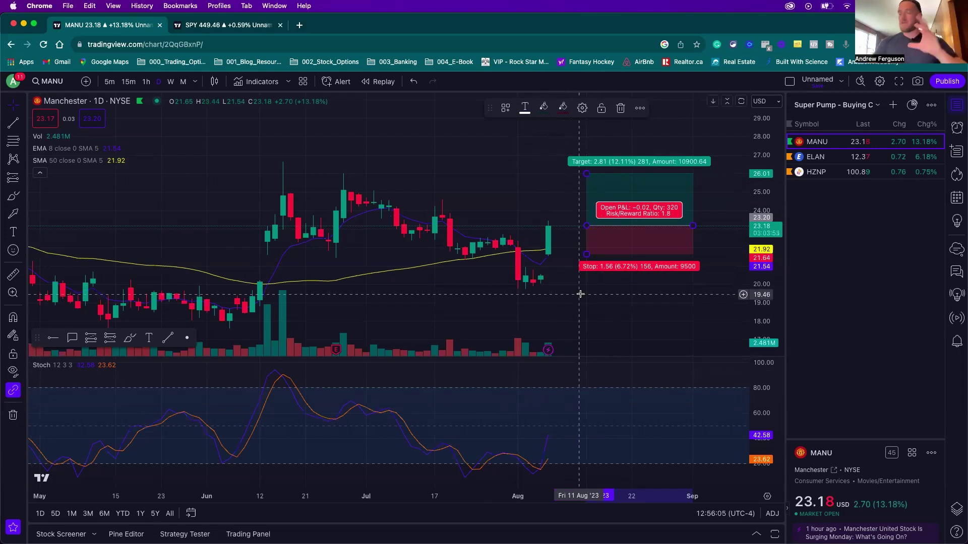
- Submit a one-contract buy of the MANU Aug 18 '23 25 call at a 0.75 limit
{"action": "key", "text": "super+Tab"}
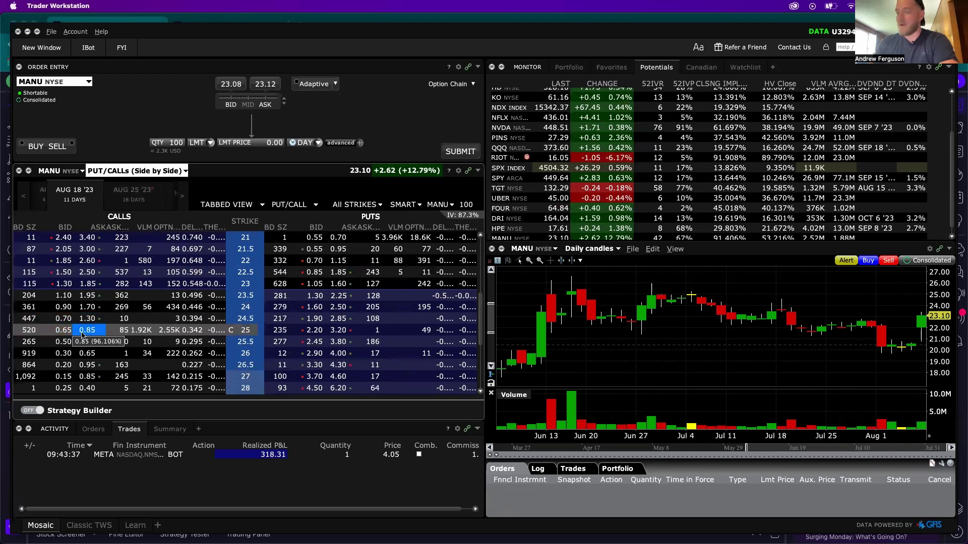
{"action": "left_click", "coordinate": [65, 330]}
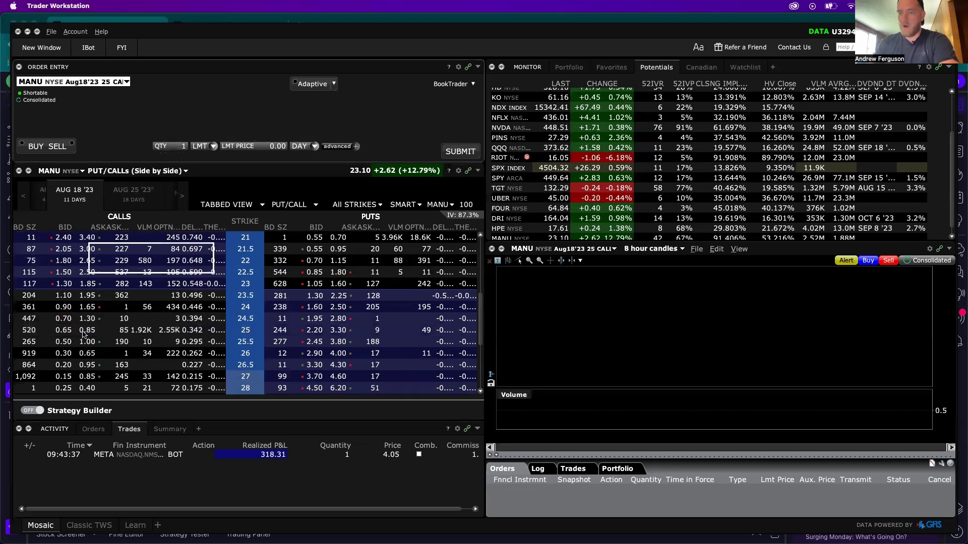
{"action": "left_click", "coordinate": [34, 147]}
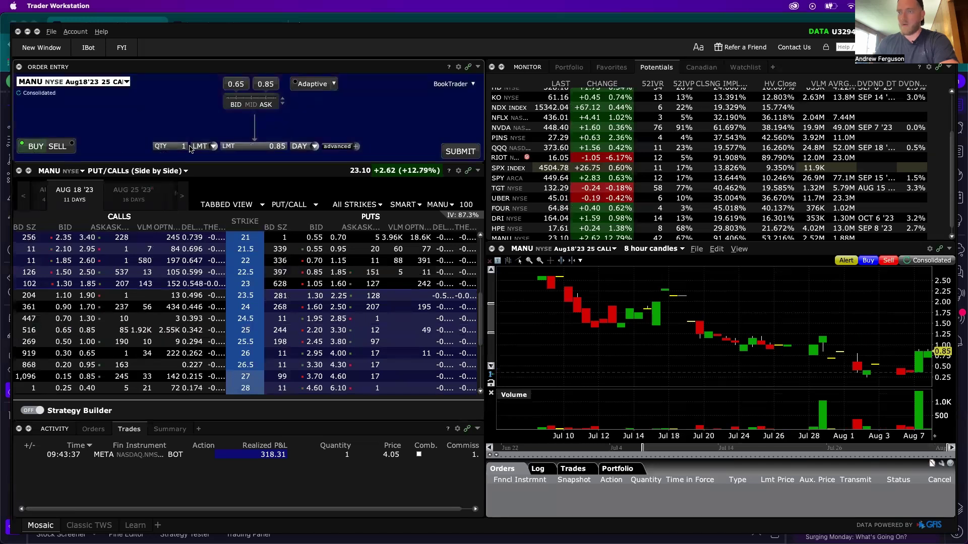
{"action": "left_click", "coordinate": [256, 148]}
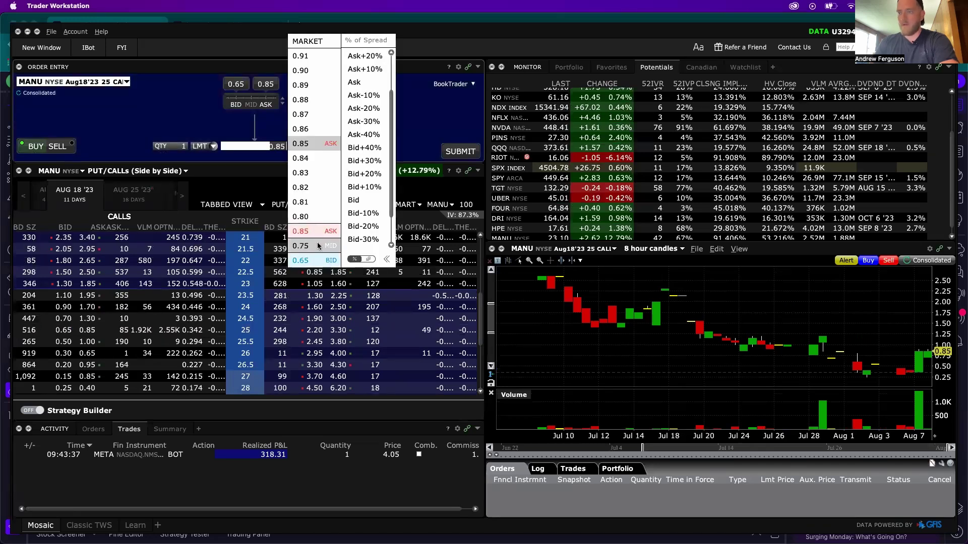
{"action": "left_click", "coordinate": [302, 237]}
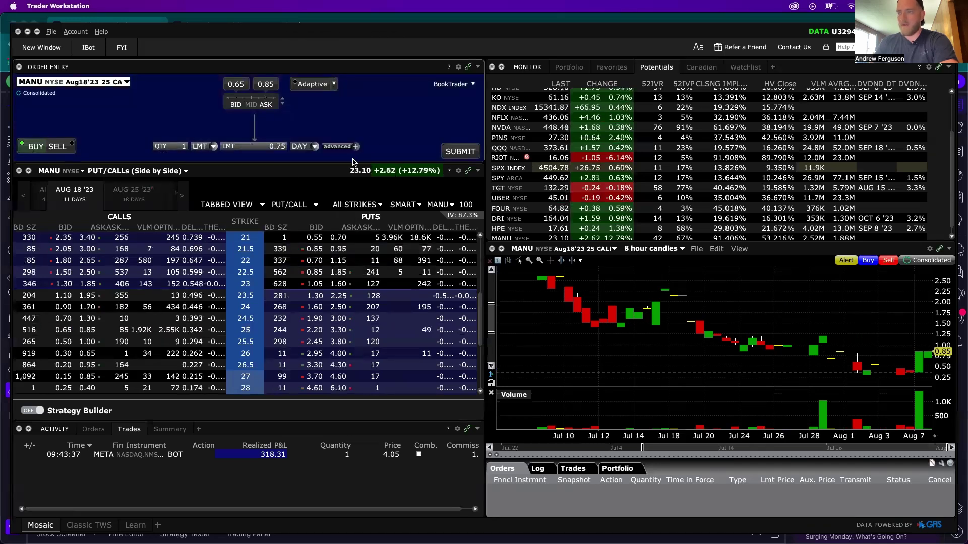
{"action": "left_click", "coordinate": [460, 152]}
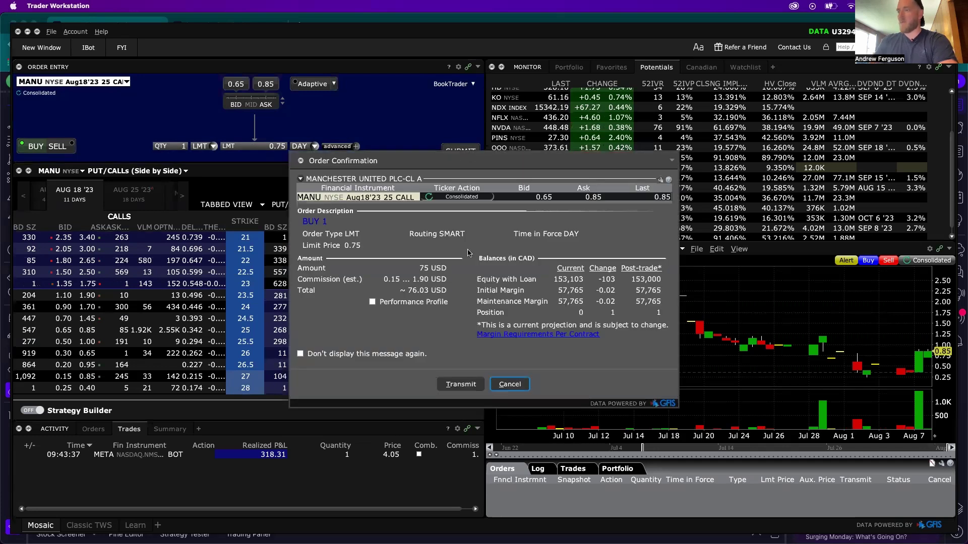
{"action": "left_click", "coordinate": [509, 384]}
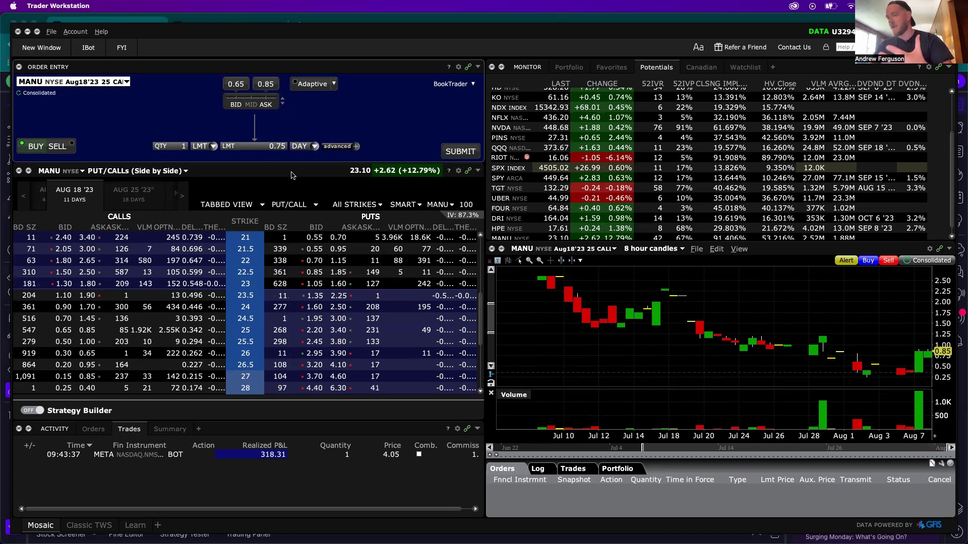
{"action": "left_click", "coordinate": [213, 21]}
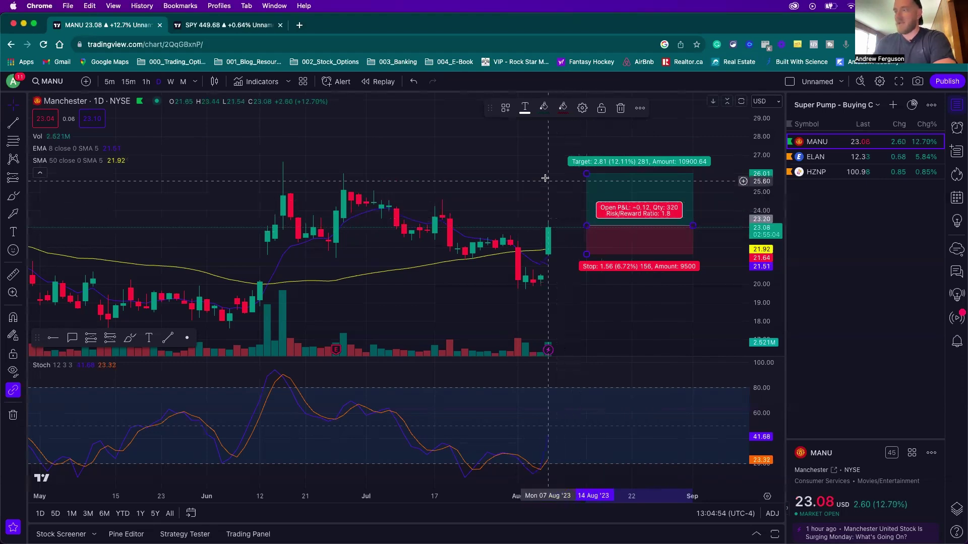
- Brush a pink up arrow toward the target and a down arrow toward the stop on MANU
{"action": "key", "text": "alt+shift+r"}
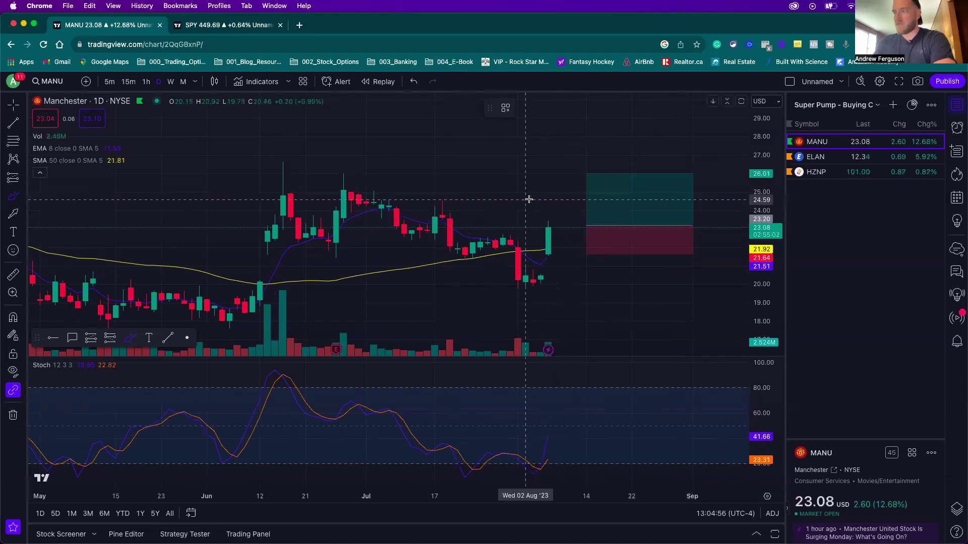
{"action": "left_click_drag", "start_coordinate": [527, 204], "coordinate": [569, 174]}
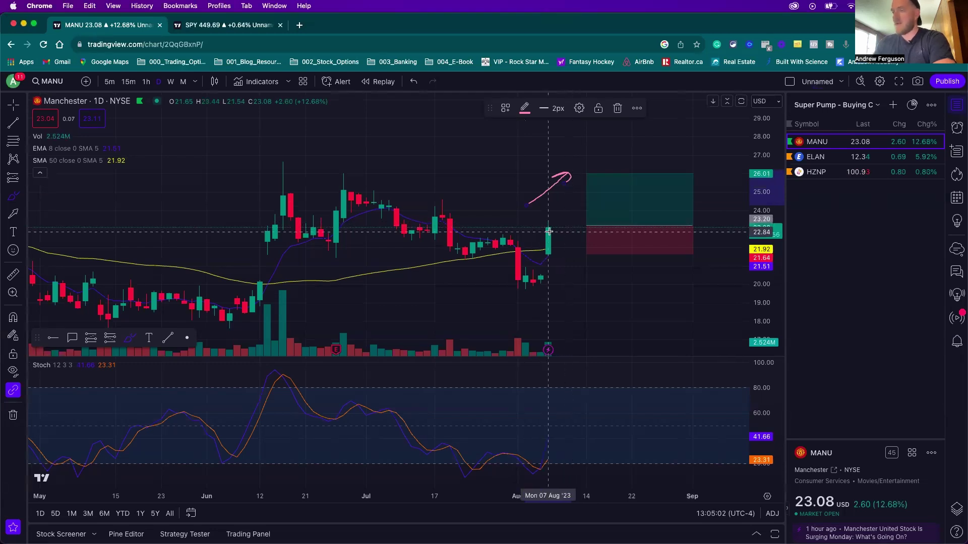
{"action": "mouse_move", "coordinate": [566, 241]}
{"action": "left_mouse_down"}
{"action": "mouse_move", "coordinate": [577, 253]}
{"action": "mouse_move", "coordinate": [580, 243]}
{"action": "left_mouse_up"}
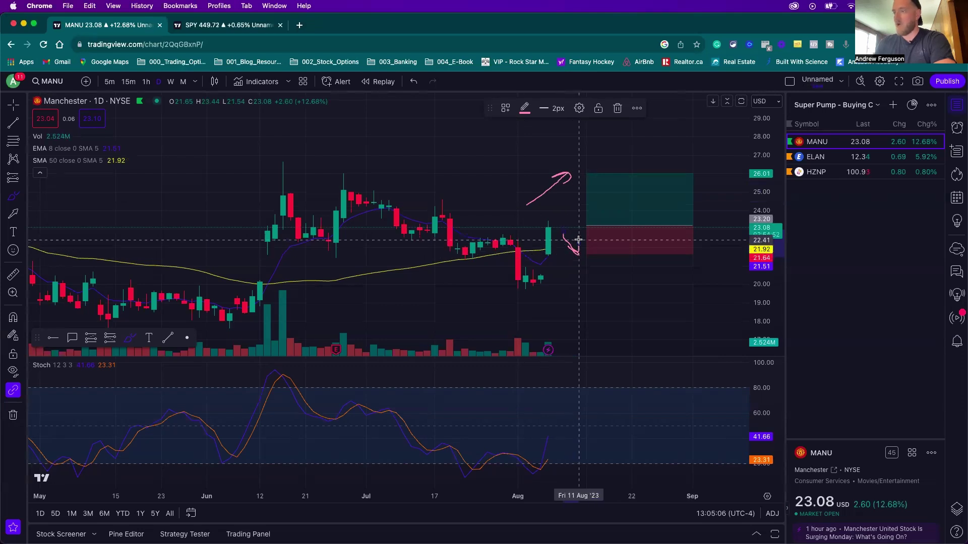
{"action": "left_click", "coordinate": [13, 104]}
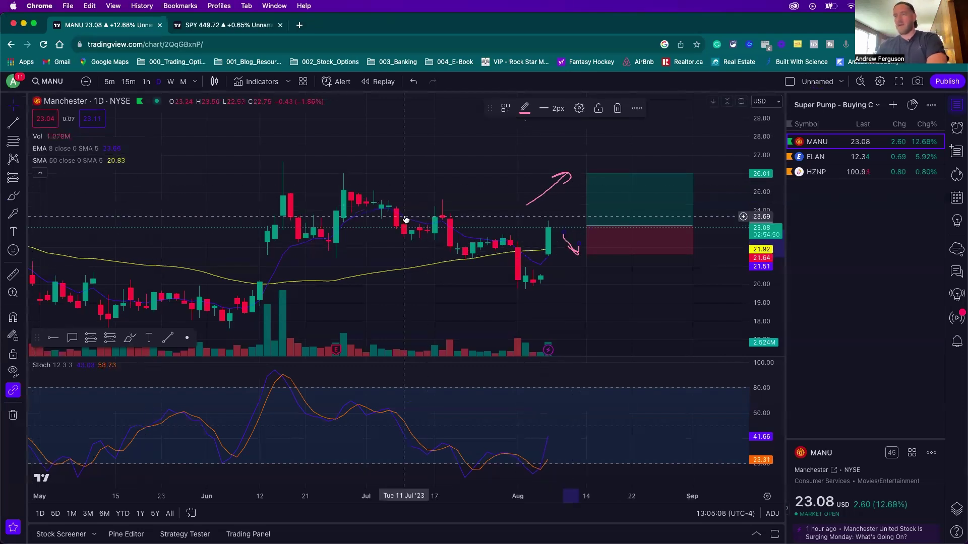
- Create a MANU price alert at 21.86 and delete the downward pink brush arrow
{"action": "right_click", "coordinate": [558, 252]}
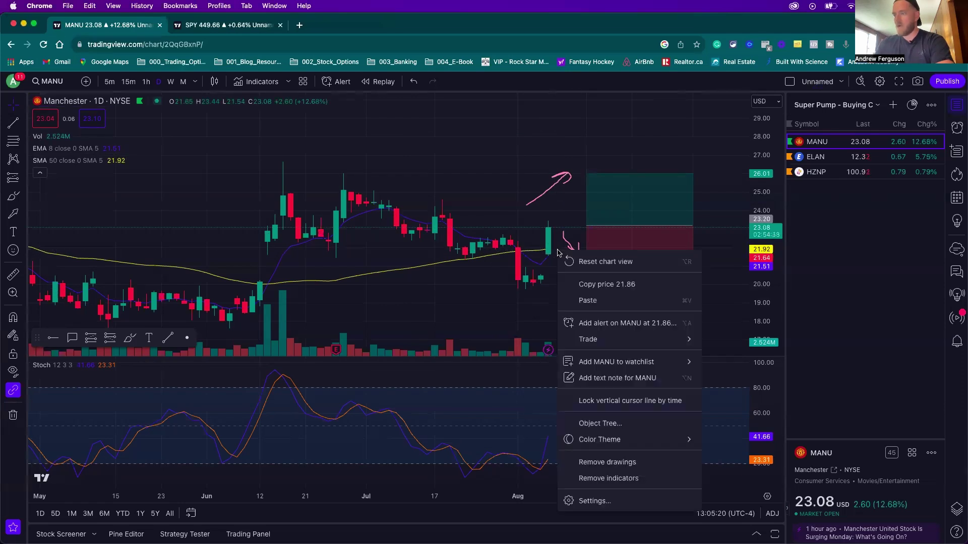
{"action": "left_click", "coordinate": [616, 323]}
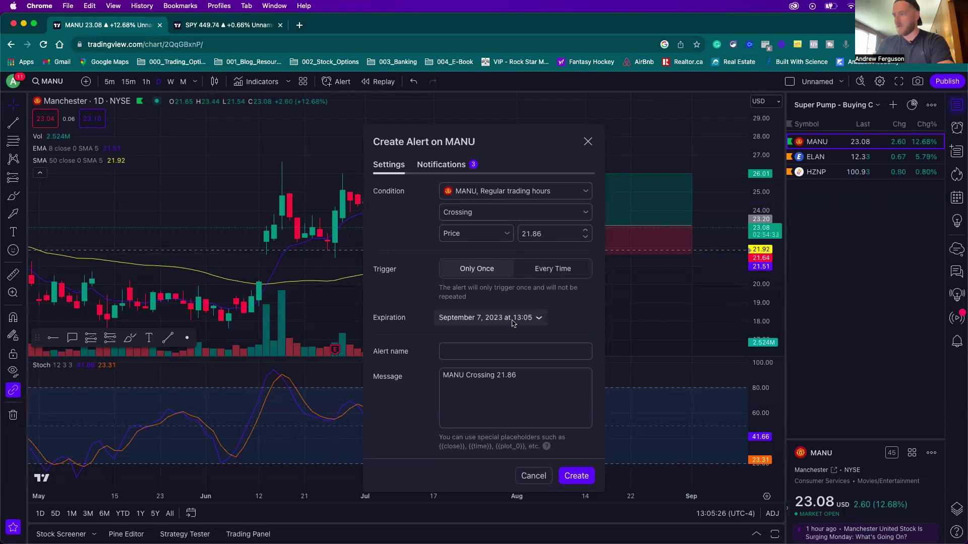
{"action": "left_click", "coordinate": [577, 474]}
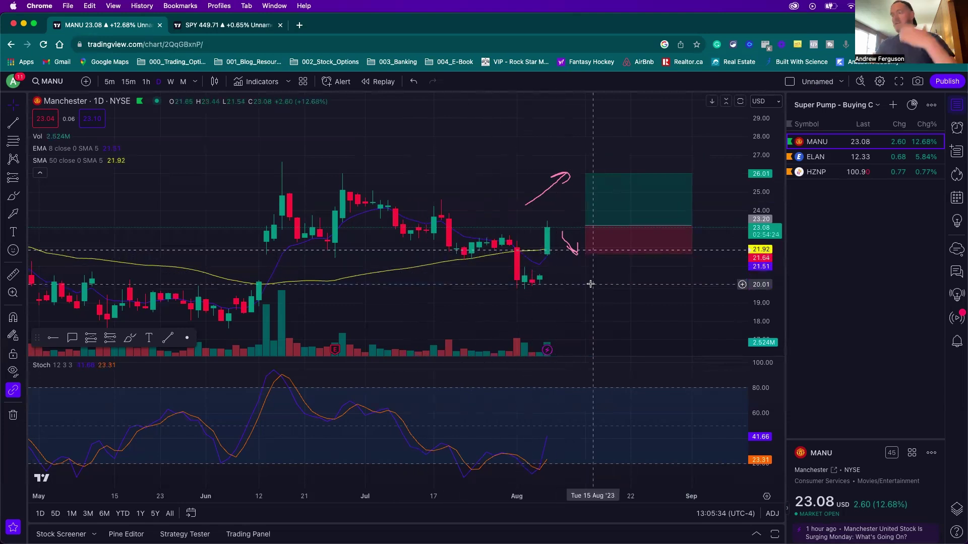
{"action": "left_click", "coordinate": [568, 245]}
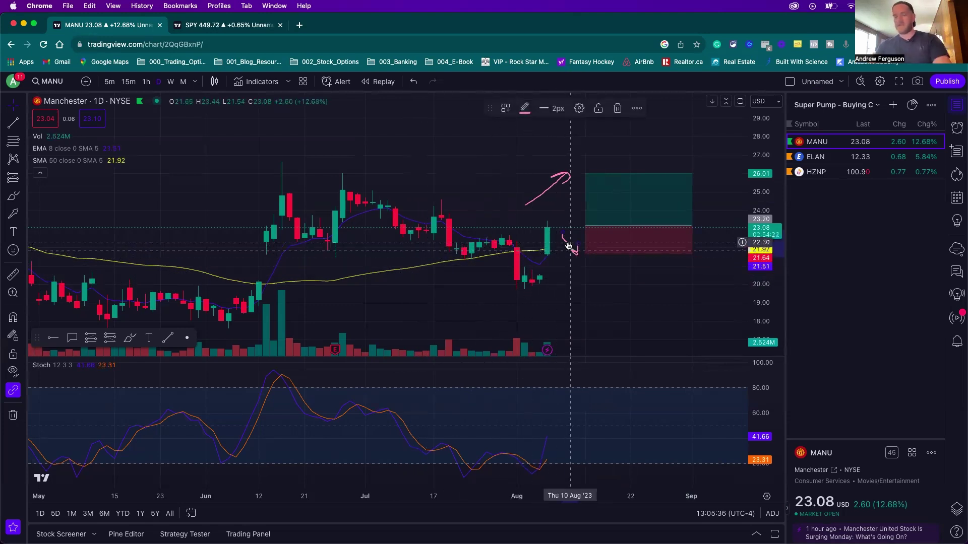
{"action": "key", "text": "Delete"}
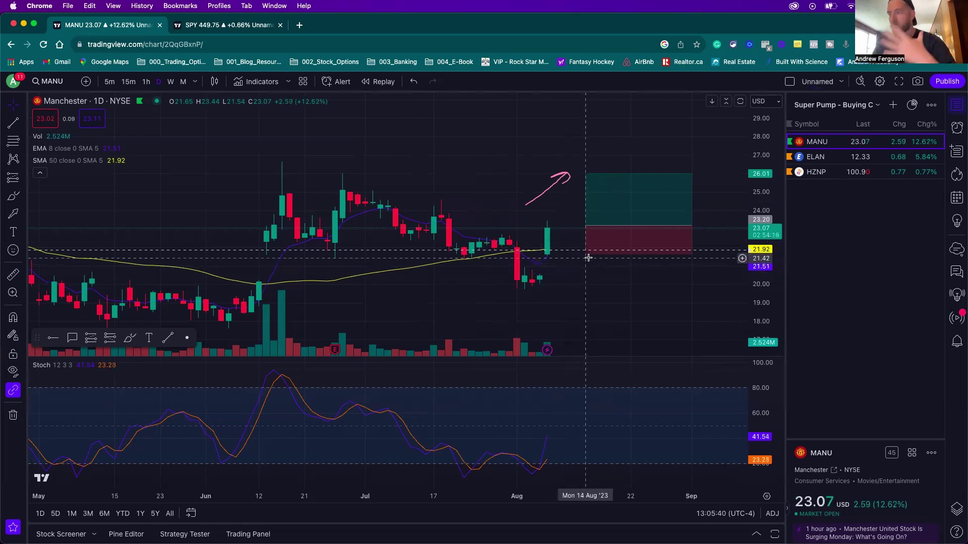
- Pan the MANU chart left to review the long-position box targeting 26.01
{"action": "left_click_drag", "start_coordinate": [588, 258], "coordinate": [506, 208]}
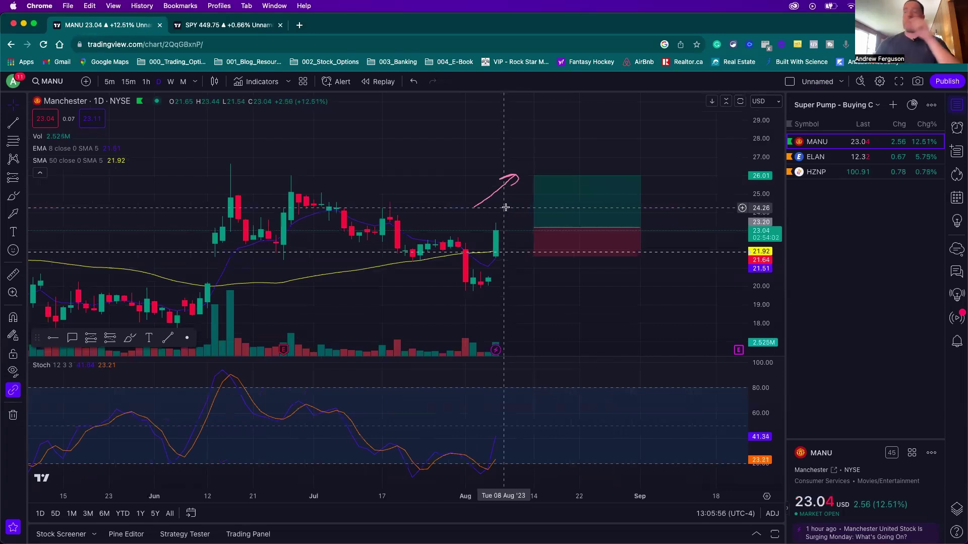
{"action": "mouse_move", "coordinate": [565, 204]}
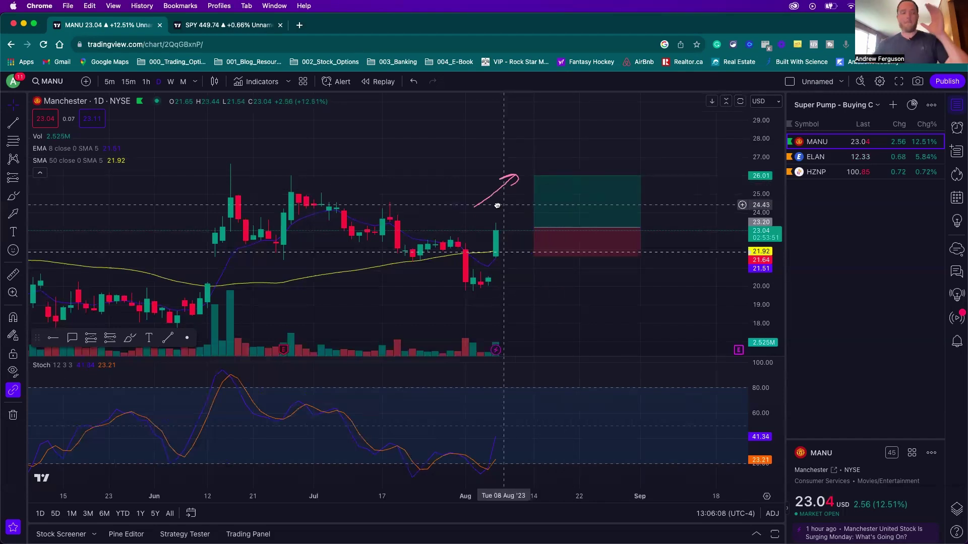
{"action": "left_click_drag", "start_coordinate": [502, 205], "coordinate": [462, 203]}
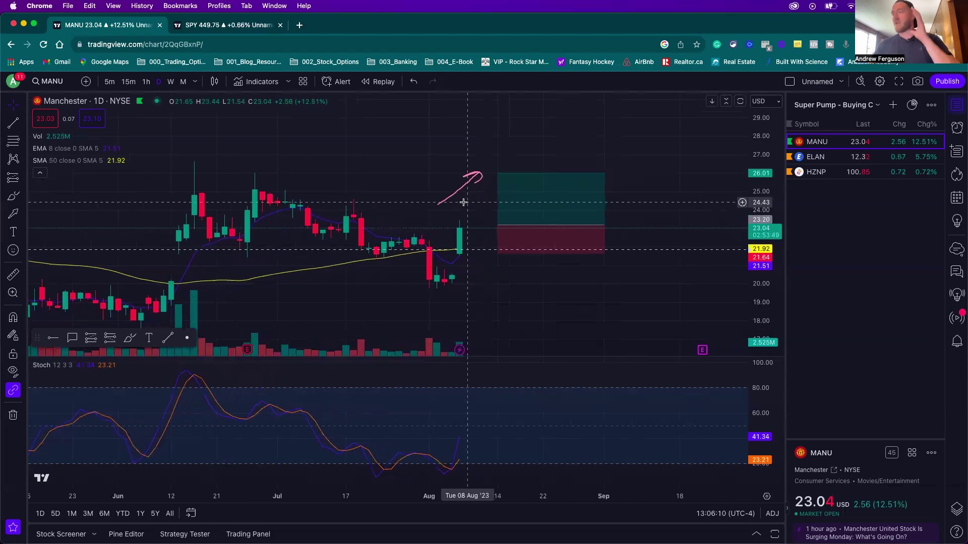